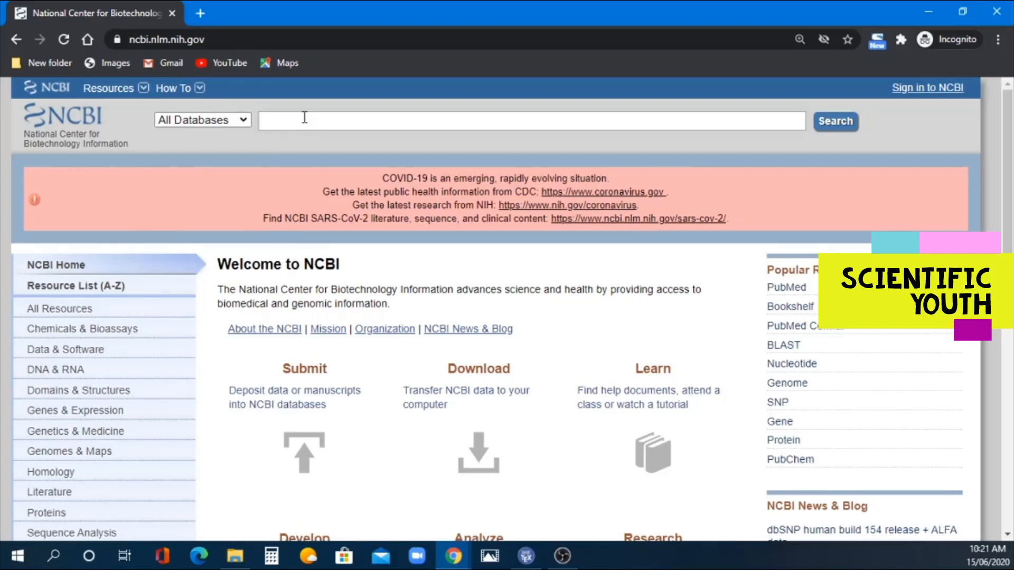
# Search the Nucleotide database for "interleukin 6".
pyautogui.write('interleu')
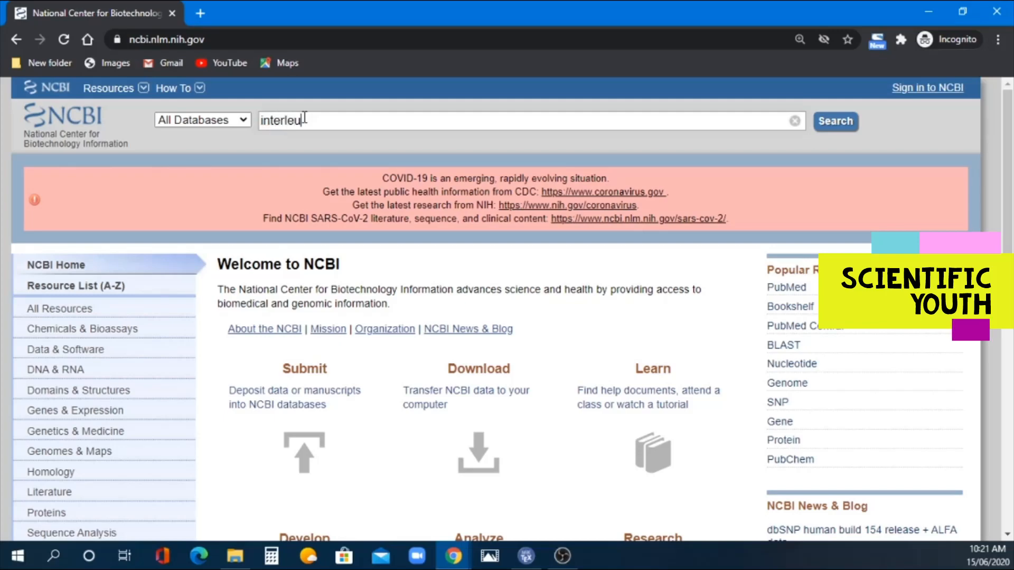
pyautogui.write('kin 6')
pyautogui.click(231, 121)
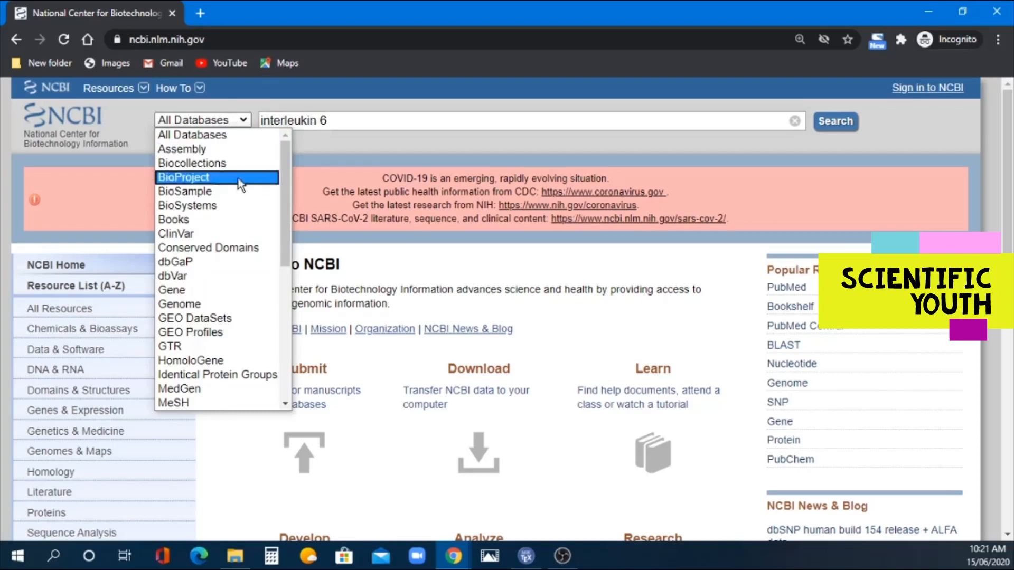
pyautogui.scroll(-7, 243, 212)
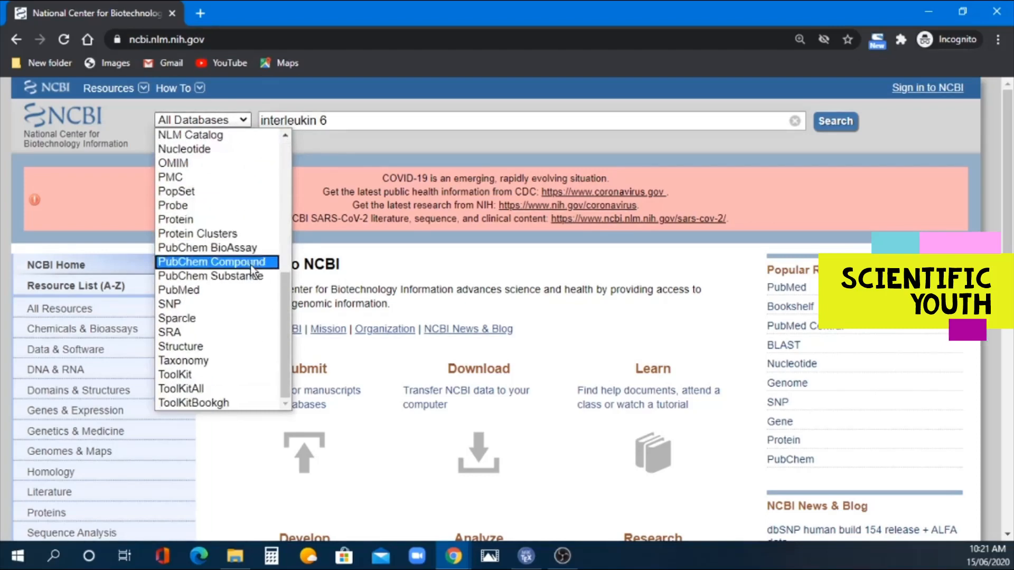
pyautogui.scroll(3, 252, 275)
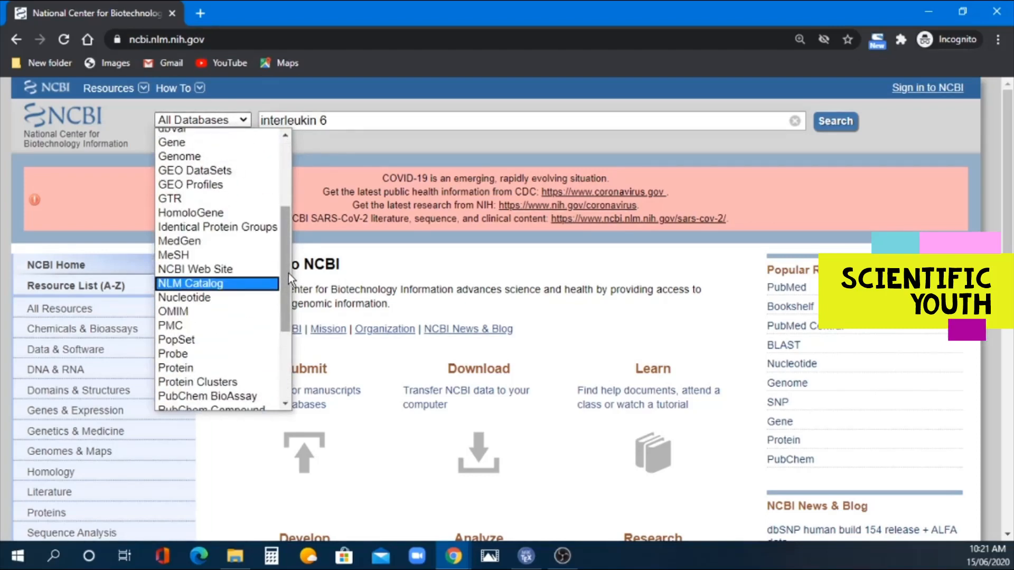
pyautogui.click(248, 296)
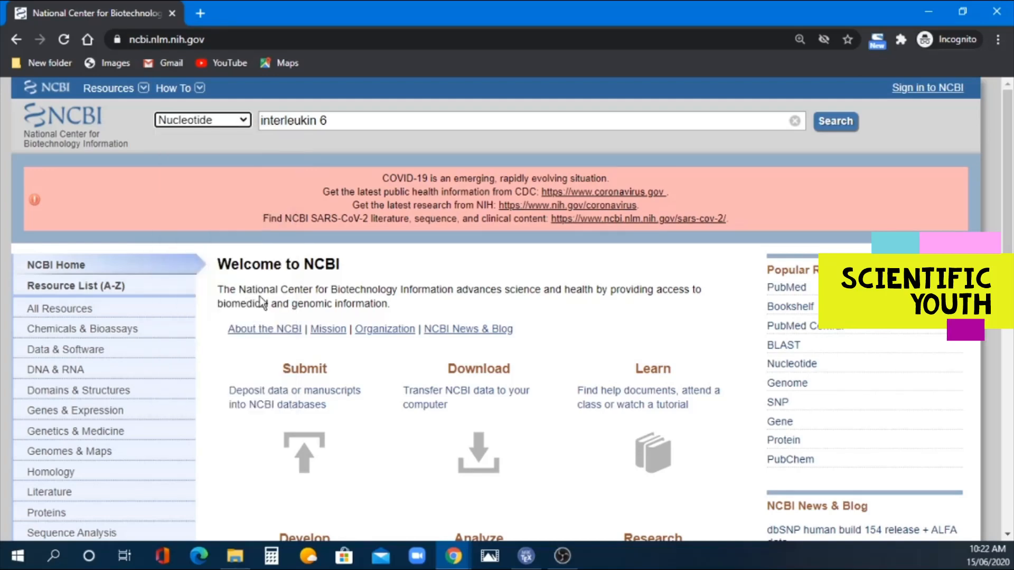
pyautogui.click(829, 126)
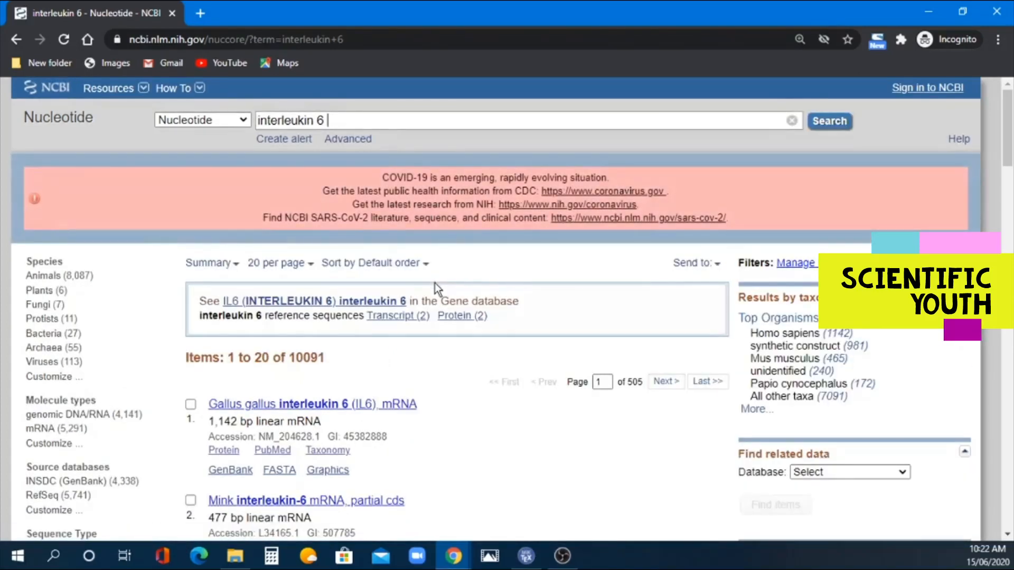
# Restrict the interleukin 6 search results to the organism Homo sapiens.
pyautogui.scroll(-1, 435, 283)
pyautogui.scroll(-5, 427, 309)
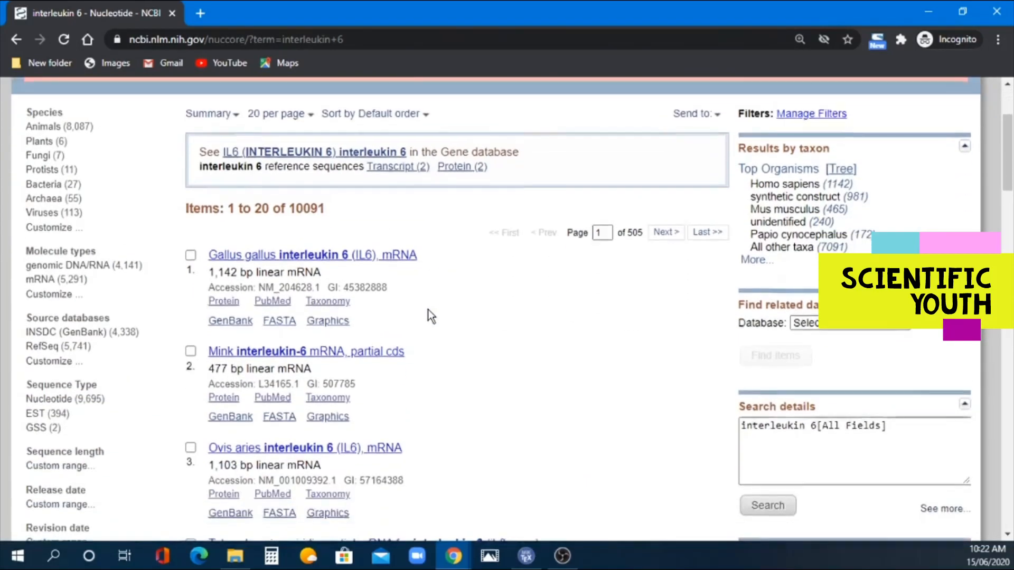
pyautogui.scroll(5, 428, 314)
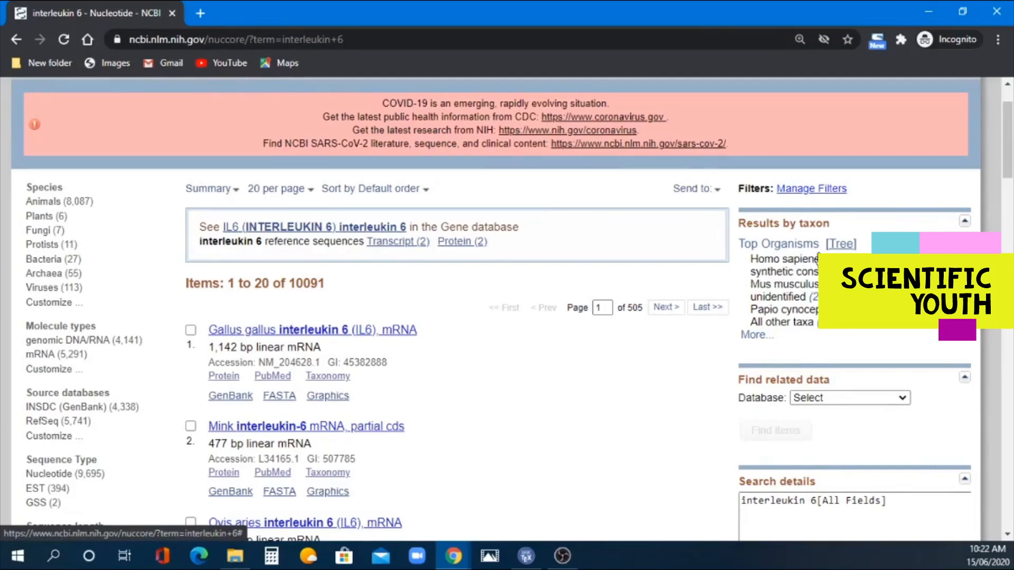
pyautogui.click(791, 265)
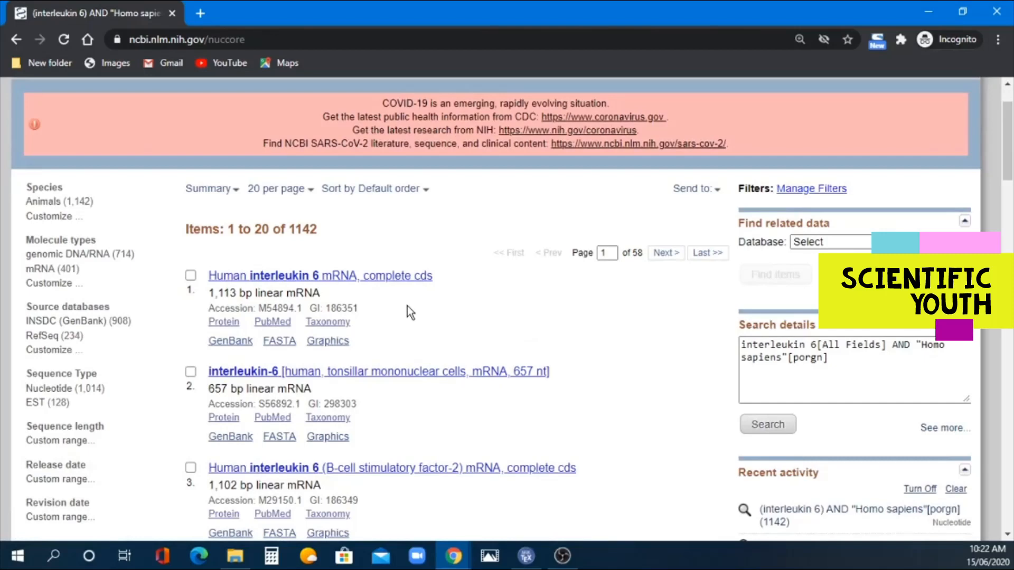
# Examine the Homo sapiens interleukin 6 results, comparing the titles, sequence lengths and molecule types of the listed records.
pyautogui.scroll(1, 407, 305)
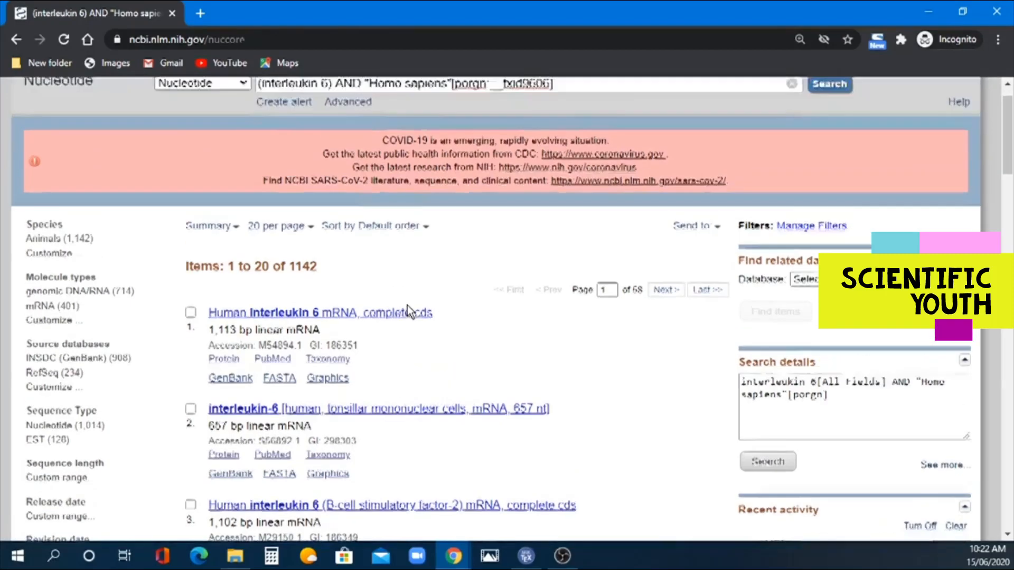
pyautogui.scroll(-1, 407, 305)
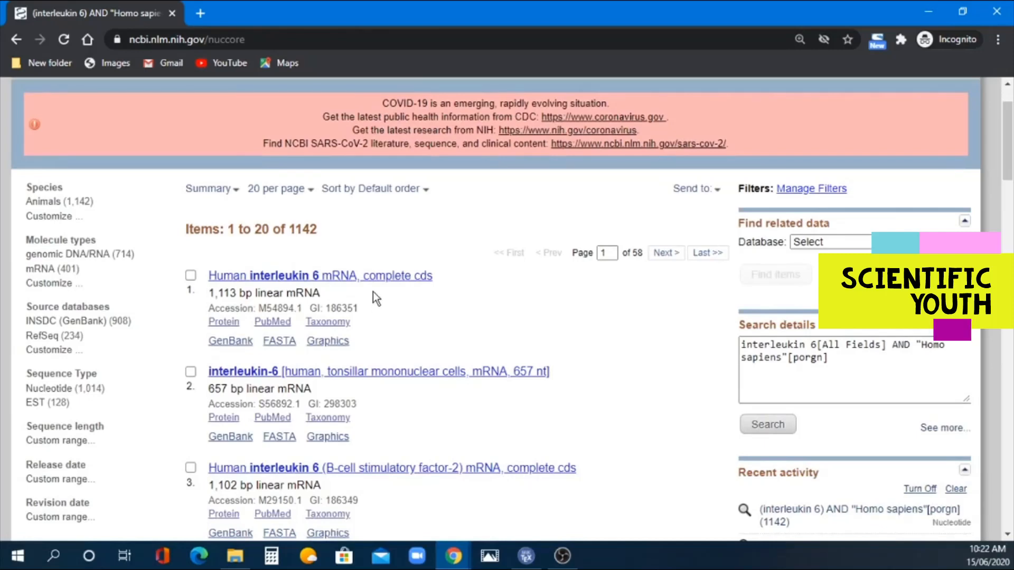
pyautogui.scroll(-2, 377, 312)
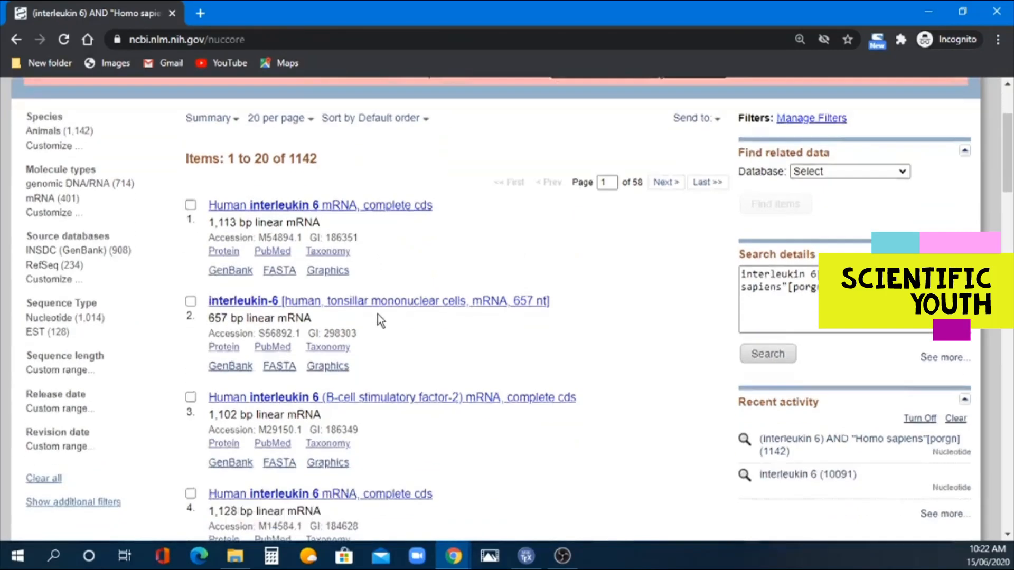
pyautogui.scroll(-4, 379, 332)
pyautogui.scroll(-7, 380, 327)
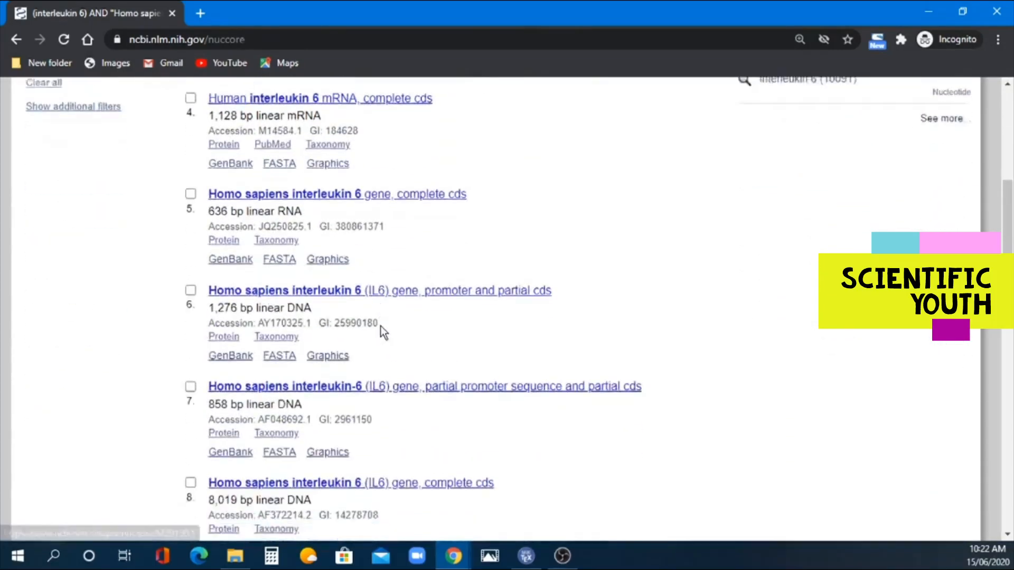
pyautogui.scroll(4, 381, 326)
pyautogui.scroll(7, 381, 326)
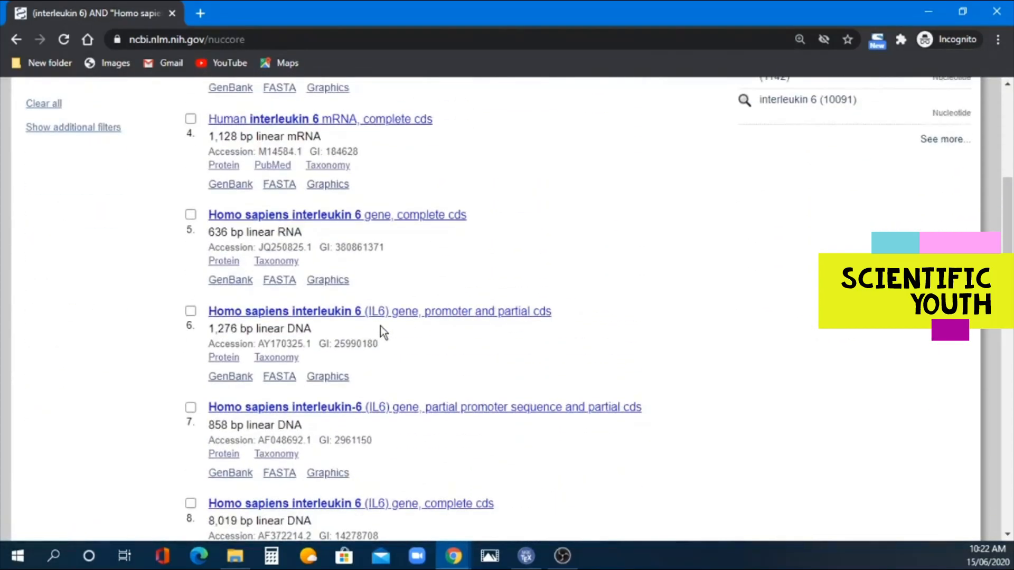
pyautogui.scroll(6, 384, 326)
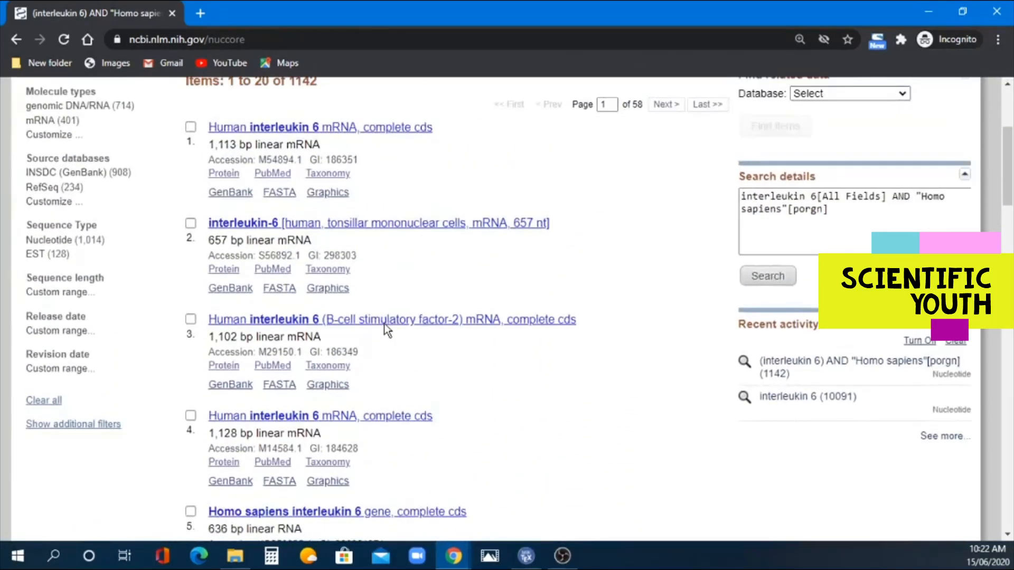
pyautogui.scroll(-1, 389, 322)
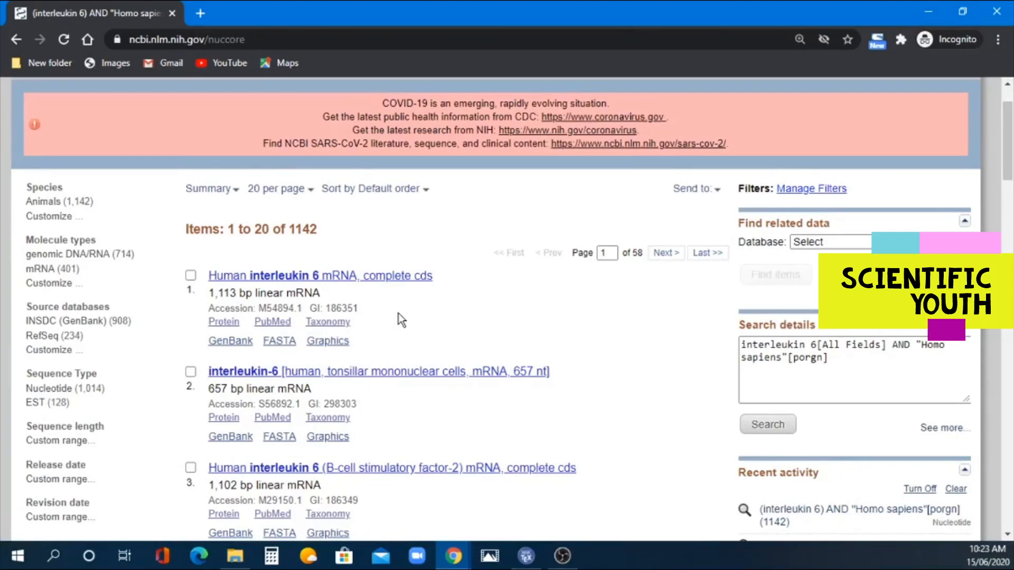
pyautogui.scroll(2, 398, 312)
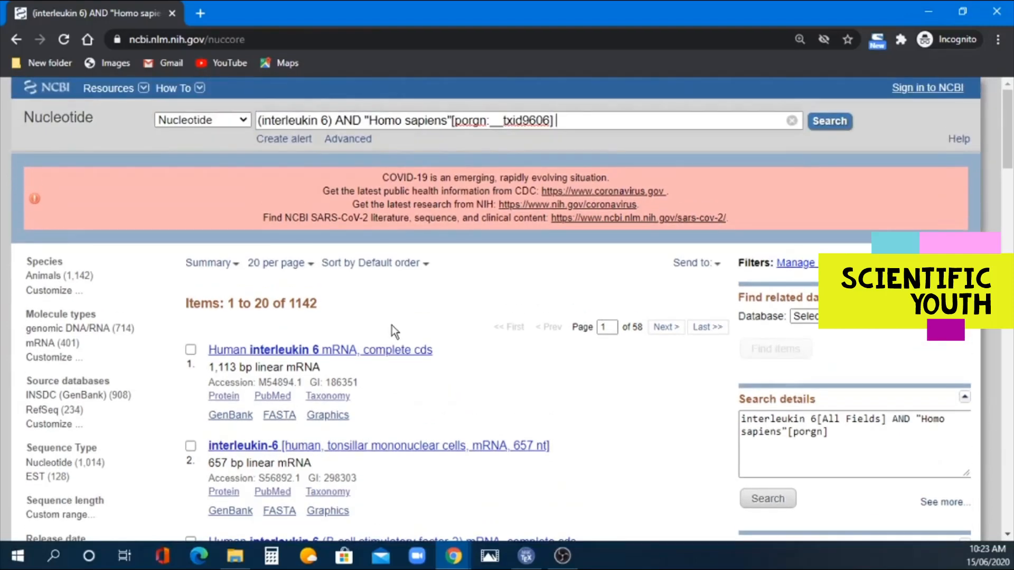
pyautogui.scroll(-2, 392, 327)
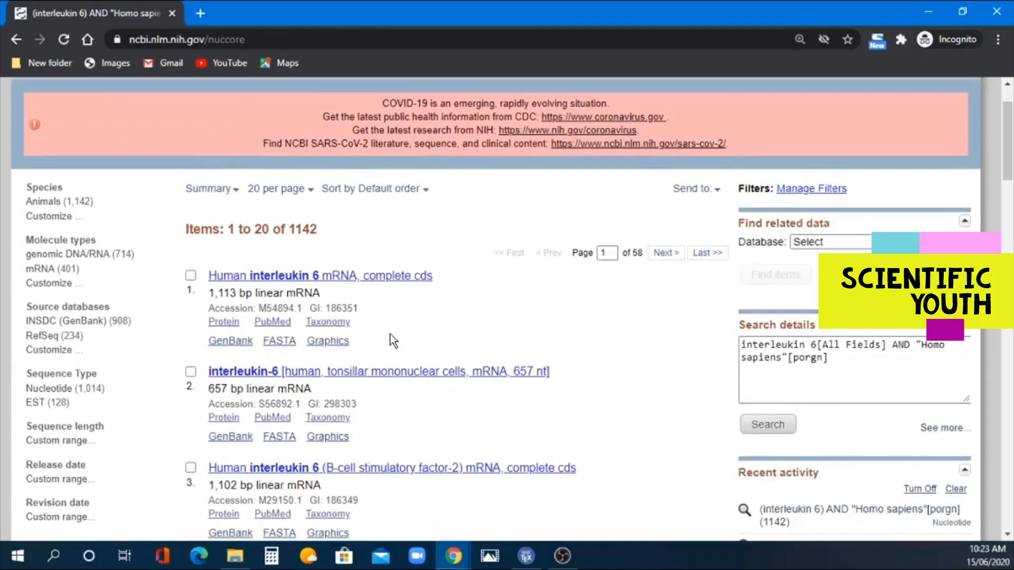
pyautogui.scroll(2, 390, 335)
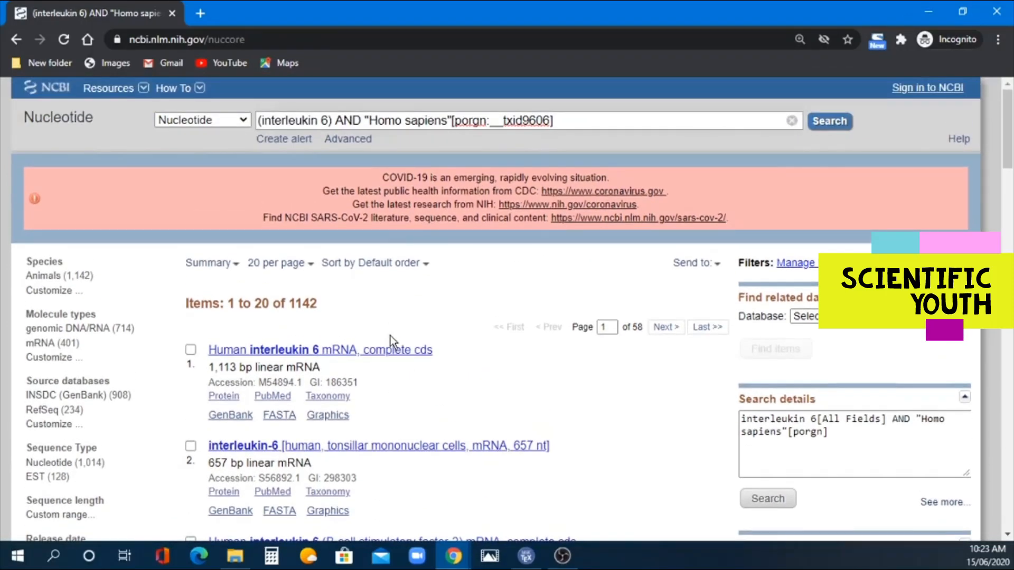
pyautogui.scroll(-4, 390, 340)
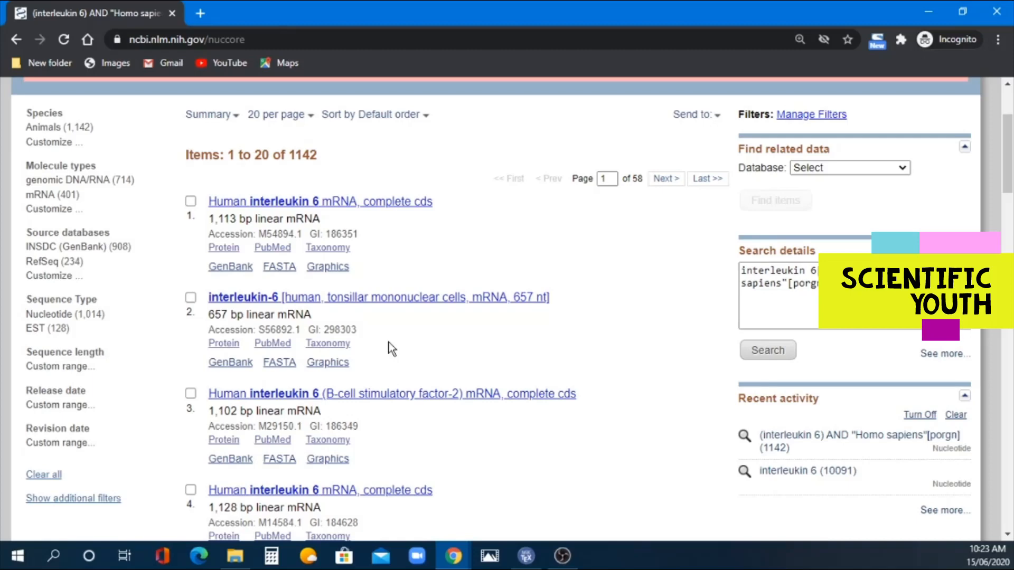
pyautogui.scroll(-5, 392, 349)
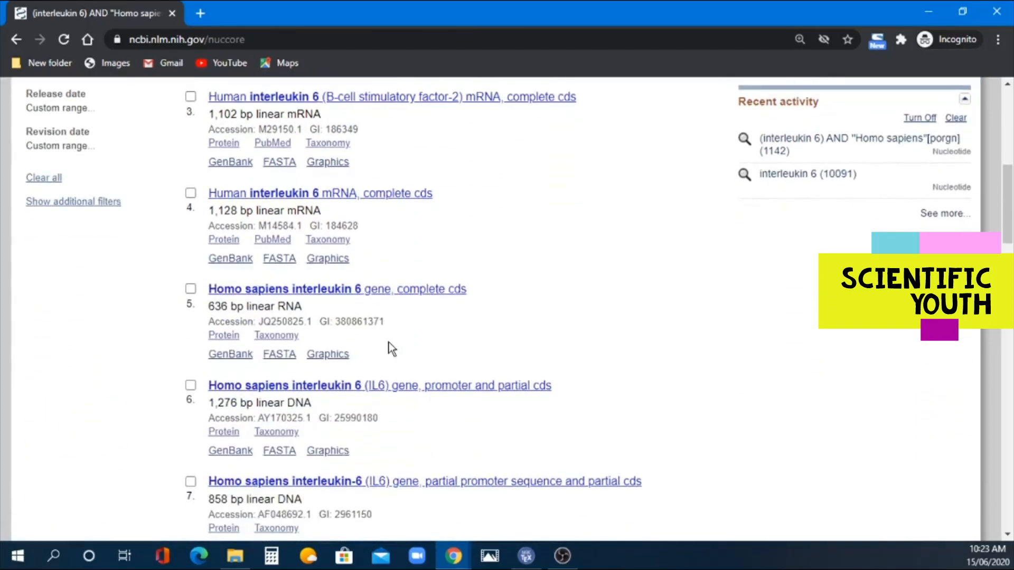
pyautogui.scroll(-5, 392, 348)
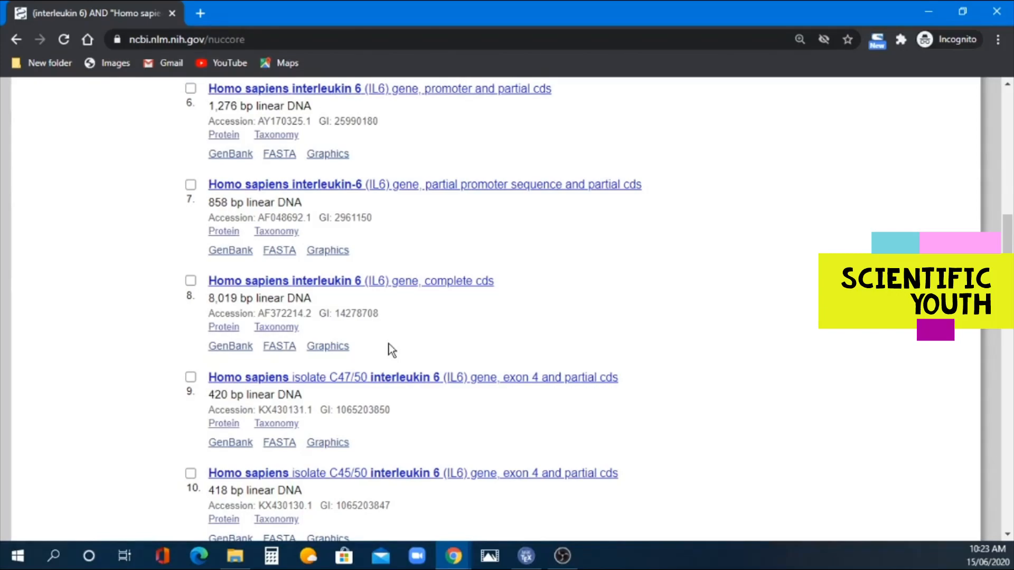
pyautogui.scroll(14, 391, 350)
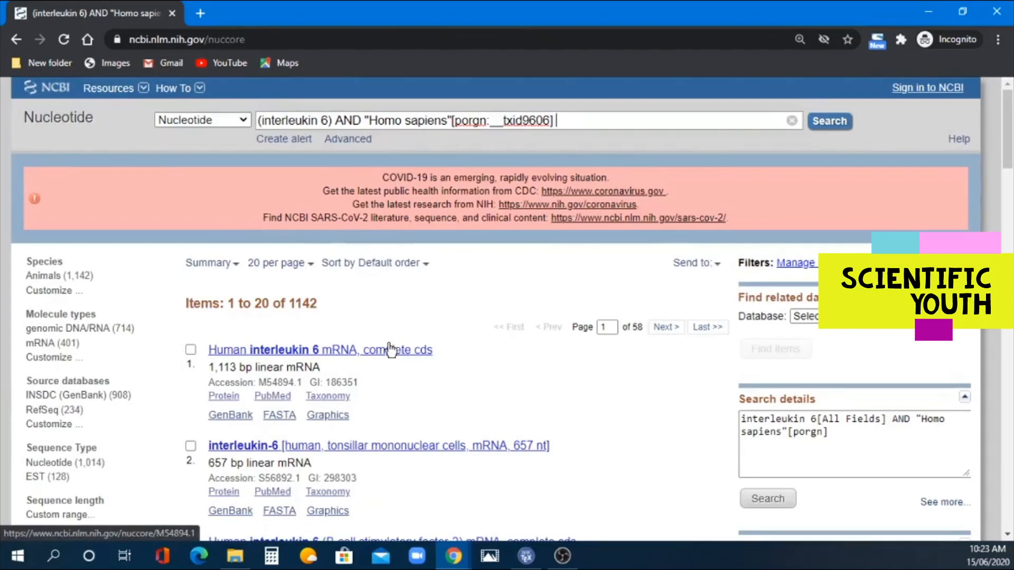
# Find and open the record "Homo sapiens interleukin 6 (IL6), transcript variant 1, mRNA" further on in the results.
pyautogui.scroll(-10, 391, 350)
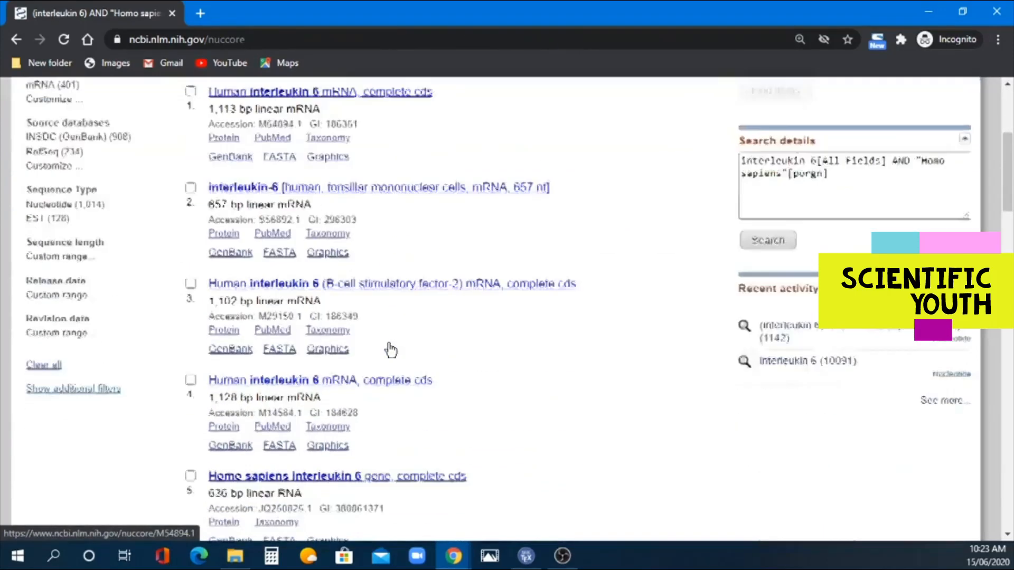
pyautogui.scroll(-3, 397, 352)
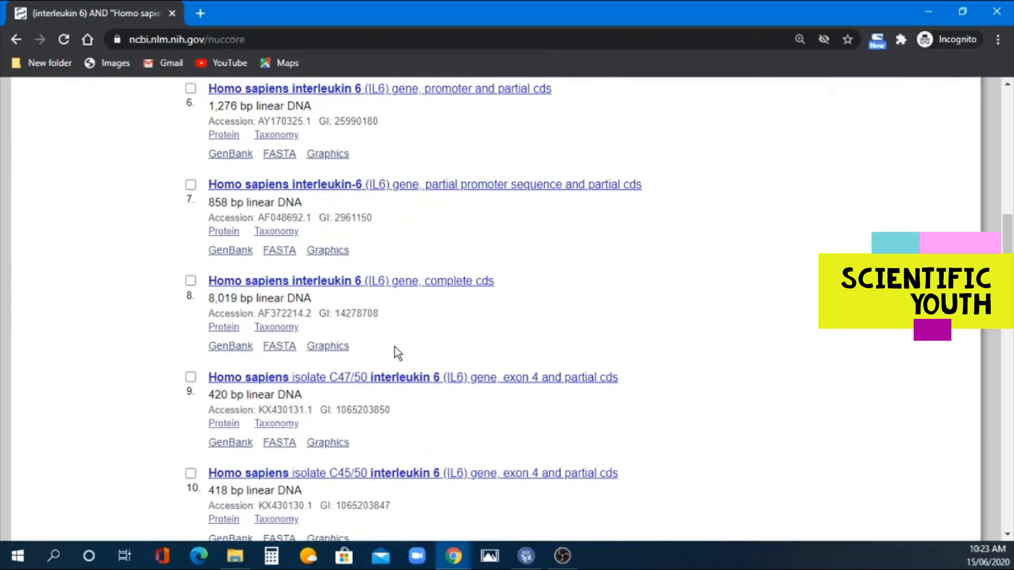
pyautogui.scroll(-4, 396, 347)
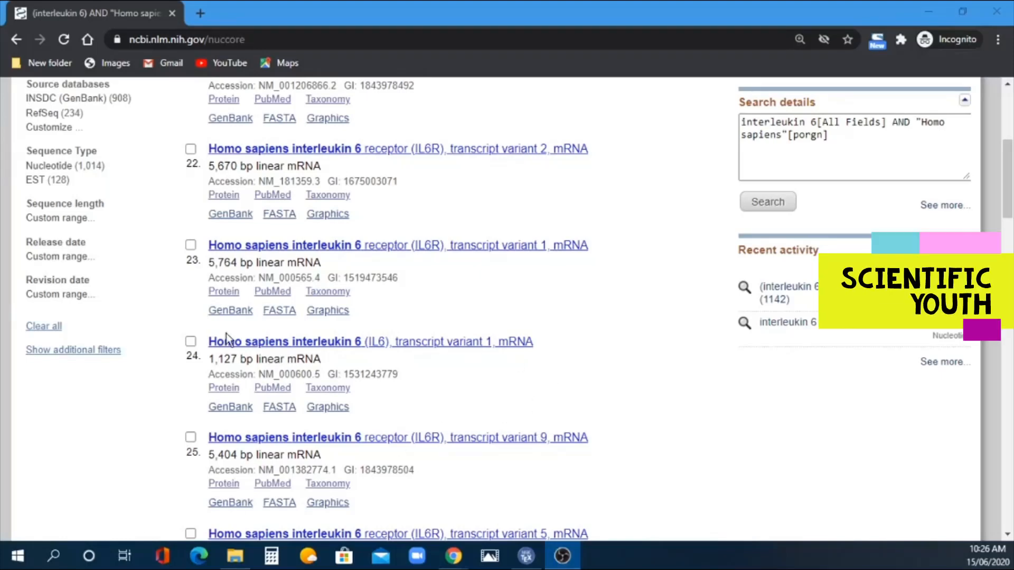
pyautogui.click(365, 352)
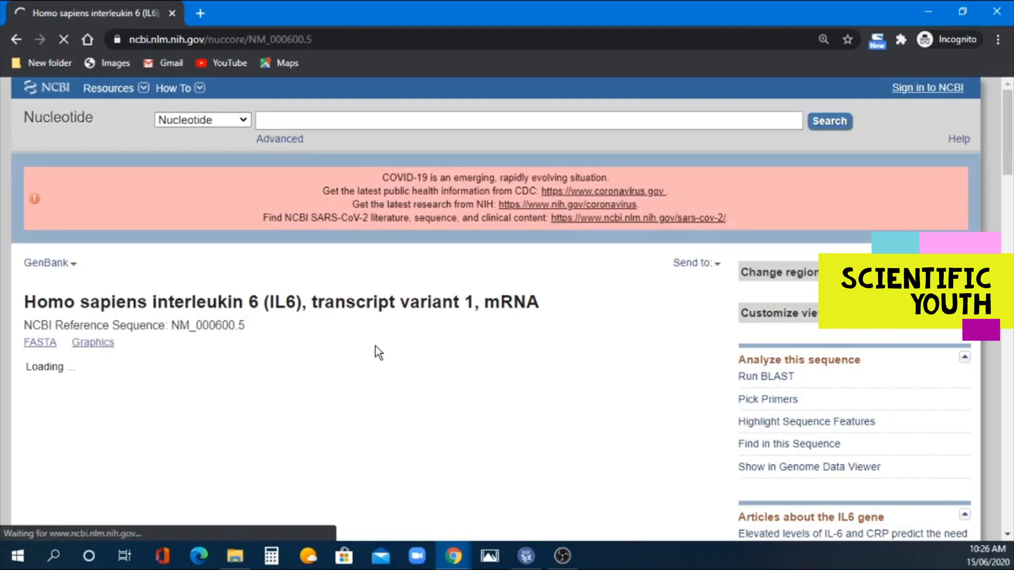
# Review the header of the IL6 transcript variant 1 record and start picking primers for this sequence.
pyautogui.scroll(-1, 381, 339)
pyautogui.scroll(-1, 388, 337)
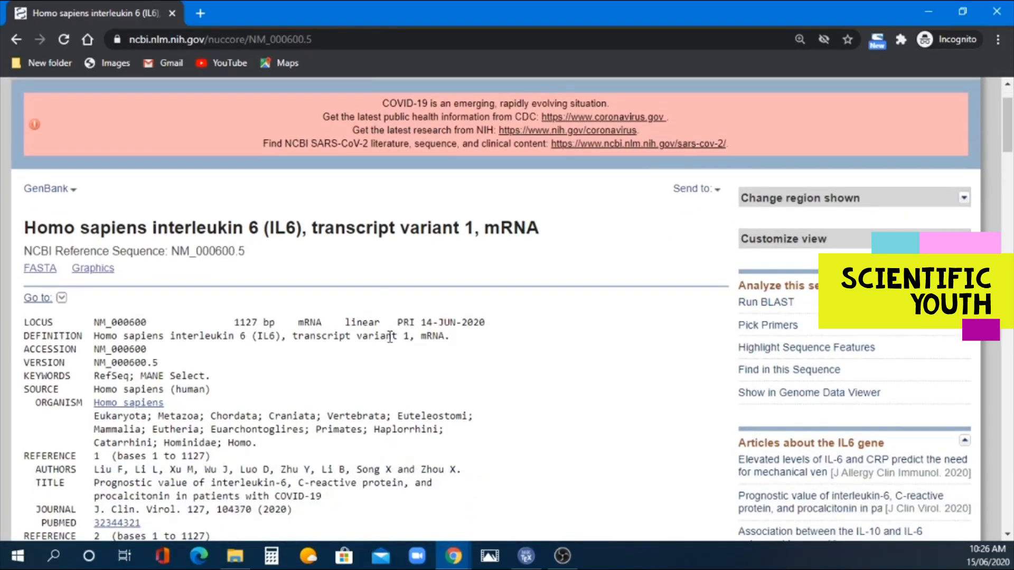
pyautogui.scroll(2, 475, 364)
pyautogui.scroll(-2, 528, 378)
pyautogui.click(764, 329)
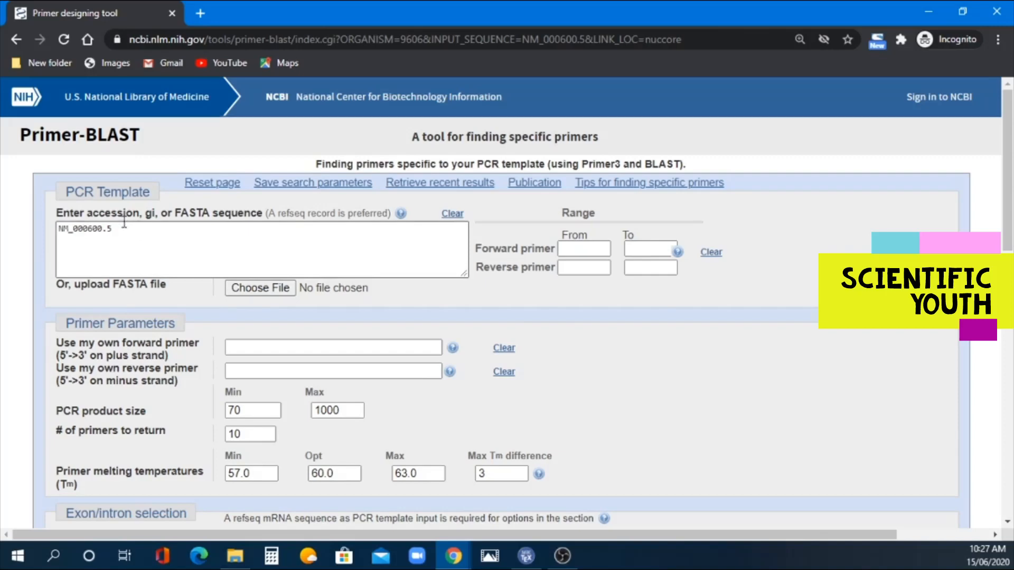
# Examine the Primer-BLAST form, from the PCR template accession and primer parameters to the exon/intron and specificity checking settings.
pyautogui.click(103, 242)
pyautogui.hotkey('ctrl', 'a')
pyautogui.click(137, 248)
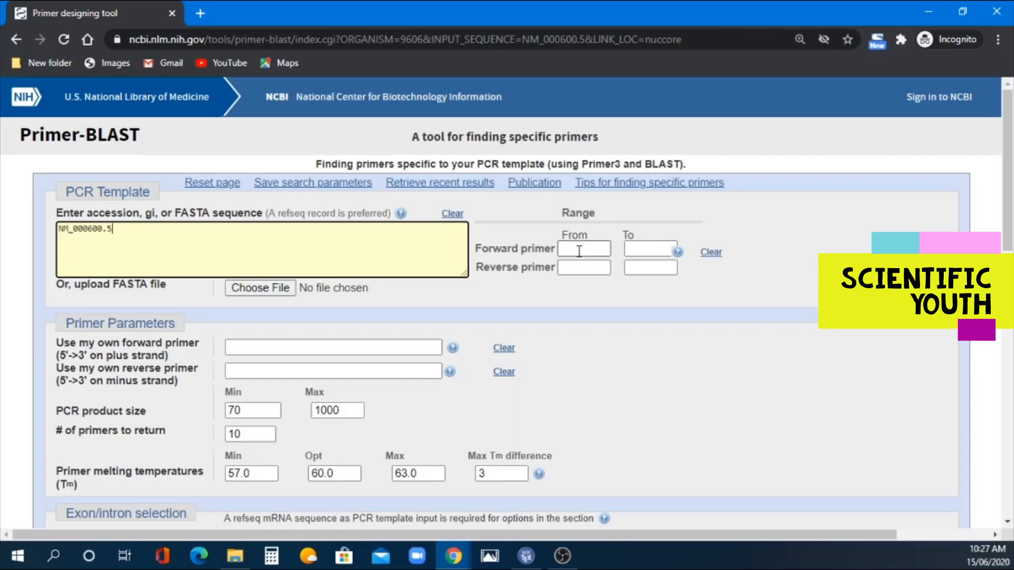
pyautogui.scroll(-12, 467, 280)
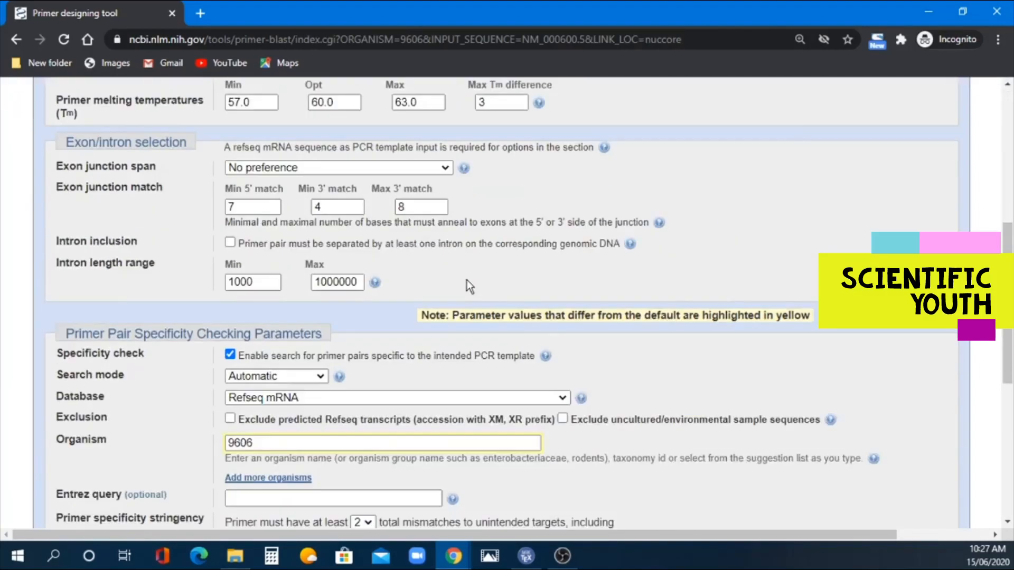
pyautogui.scroll(10, 467, 279)
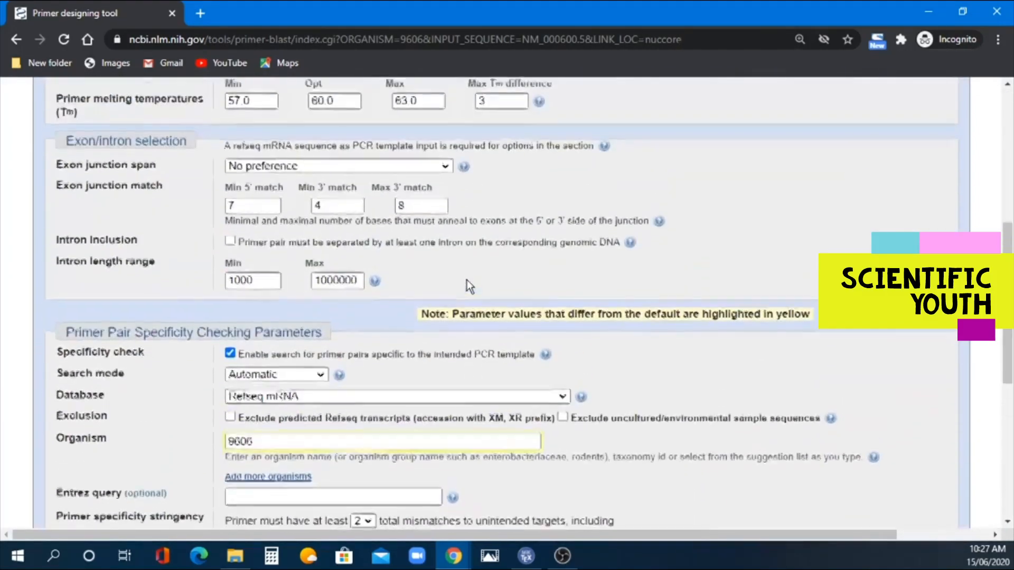
pyautogui.scroll(2, 468, 281)
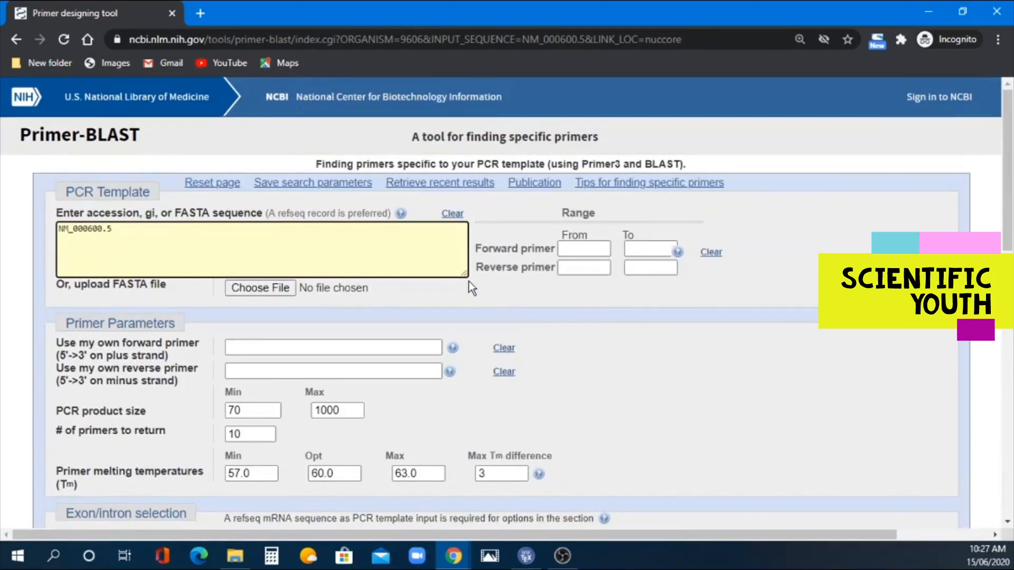
pyautogui.scroll(-3, 468, 281)
pyautogui.scroll(-1, 468, 287)
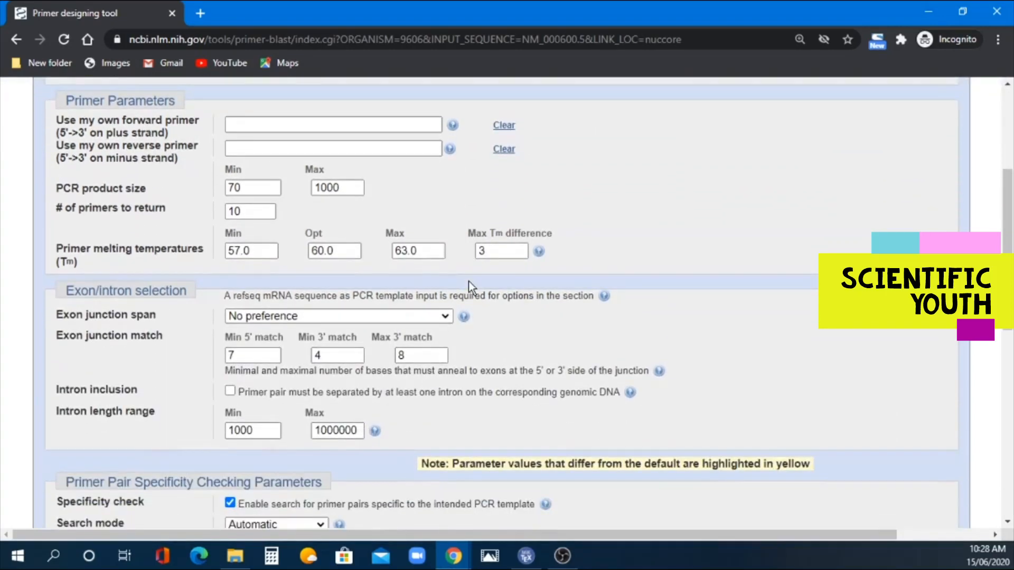
pyautogui.scroll(-3, 329, 277)
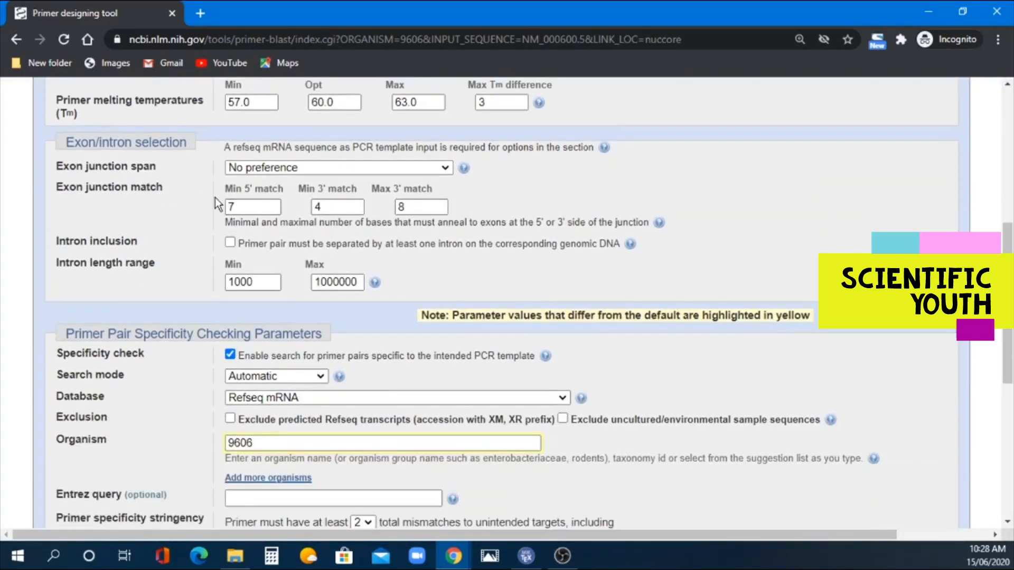
# Set the maximum PCR product size to 200.
pyautogui.scroll(7, 219, 198)
pyautogui.scroll(-1, 221, 211)
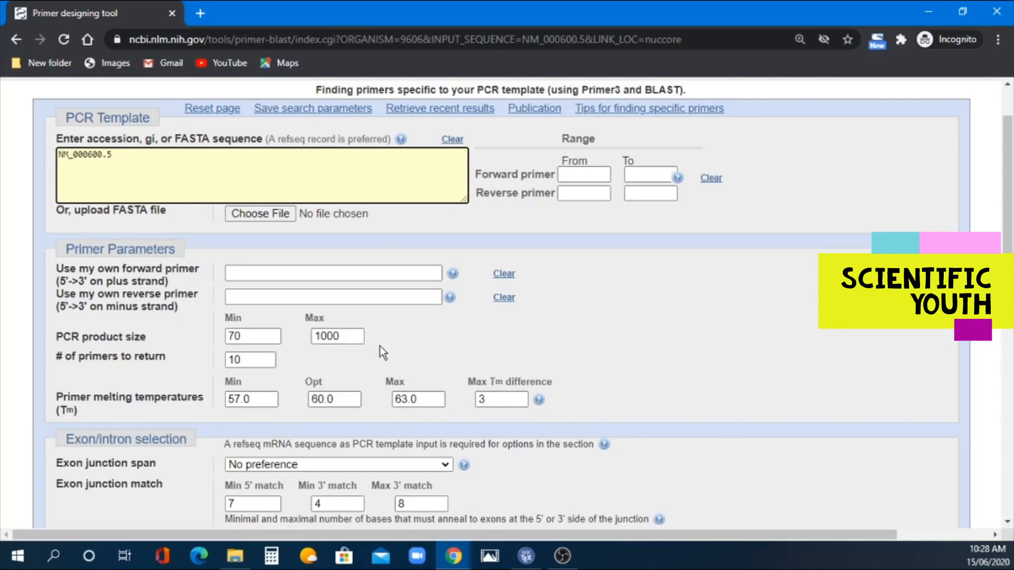
pyautogui.click(349, 338)
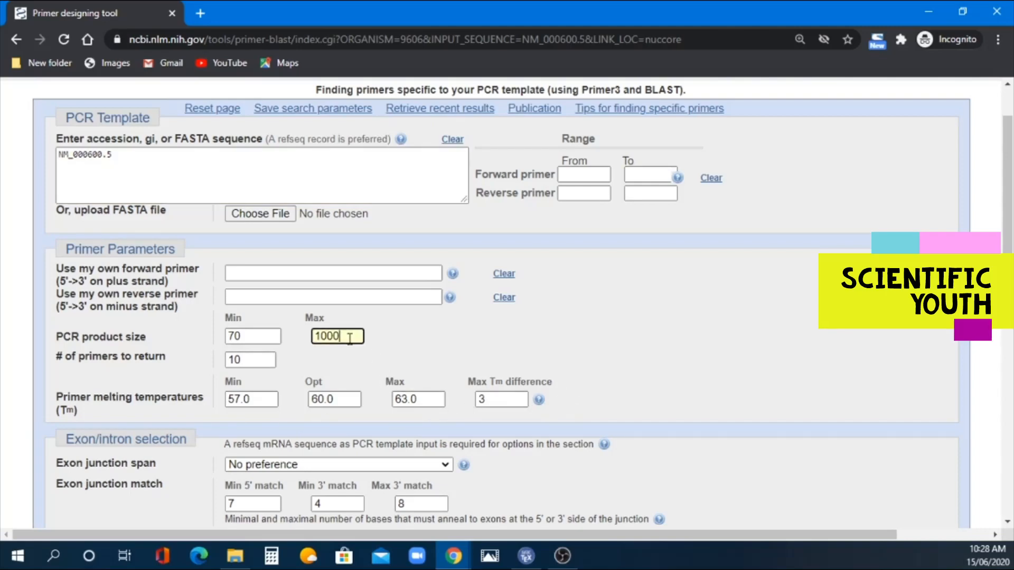
pyautogui.press('BackSpace')
pyautogui.press('BackSpace')
pyautogui.press('BackSpace')
pyautogui.press('BackSpace')
pyautogui.write('200')
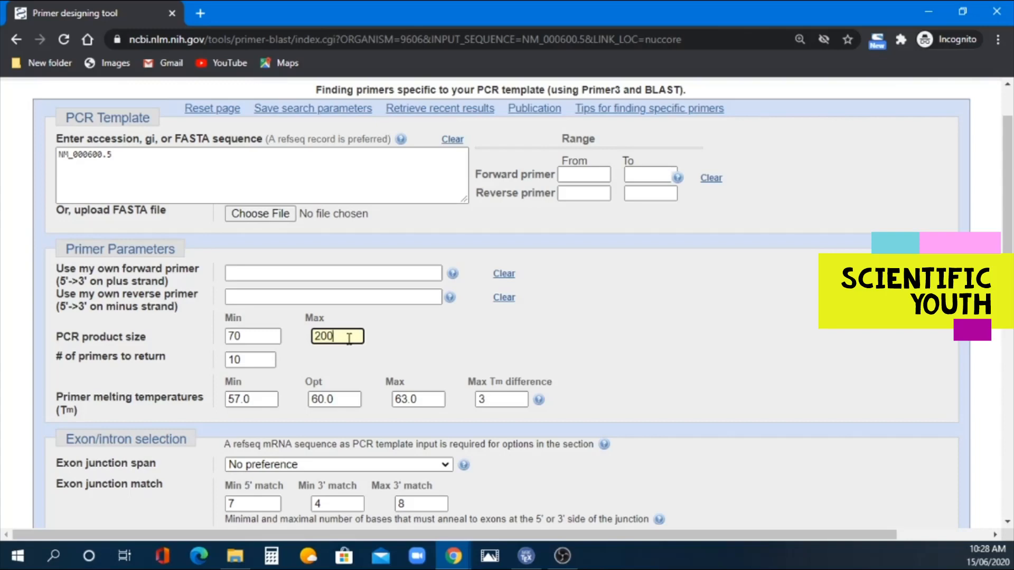
# Set the primer melting temperatures to a minimum of 59, an optimum of 62 and a maximum of 65.
pyautogui.click(266, 398)
pyautogui.moveTo(265, 399); pyautogui.dragTo(208, 396)
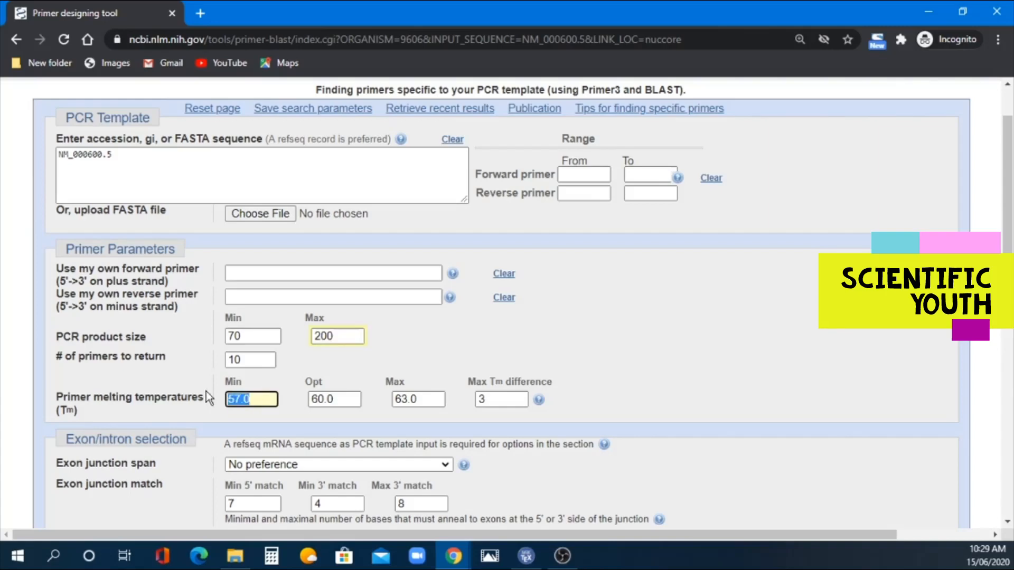
pyautogui.write('59')
pyautogui.click(344, 399)
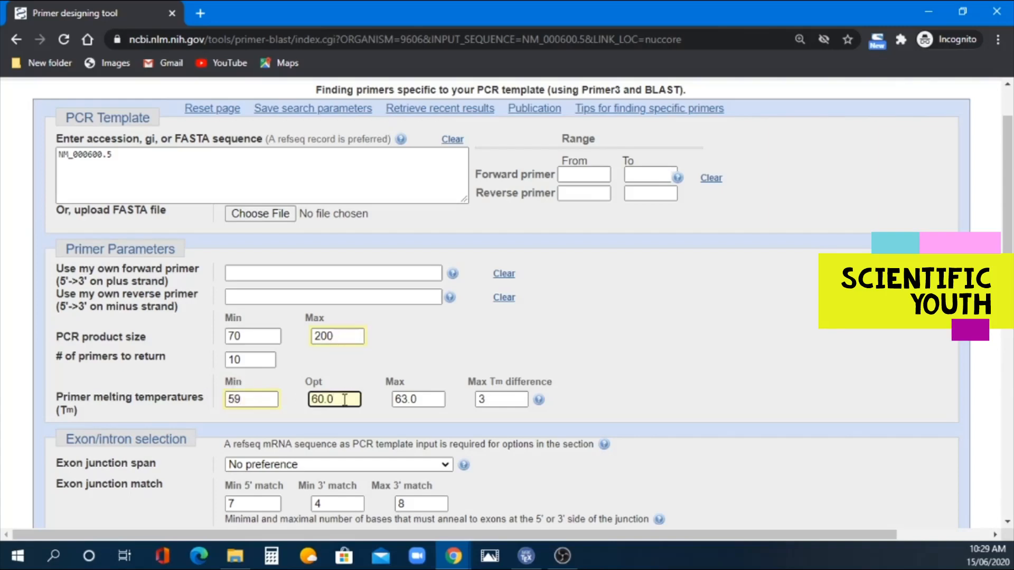
pyautogui.press('BackSpace')
pyautogui.press('BackSpace')
pyautogui.press('BackSpace')
pyautogui.press('BackSpace')
pyautogui.write('62')
pyautogui.doubleClick(417, 400)
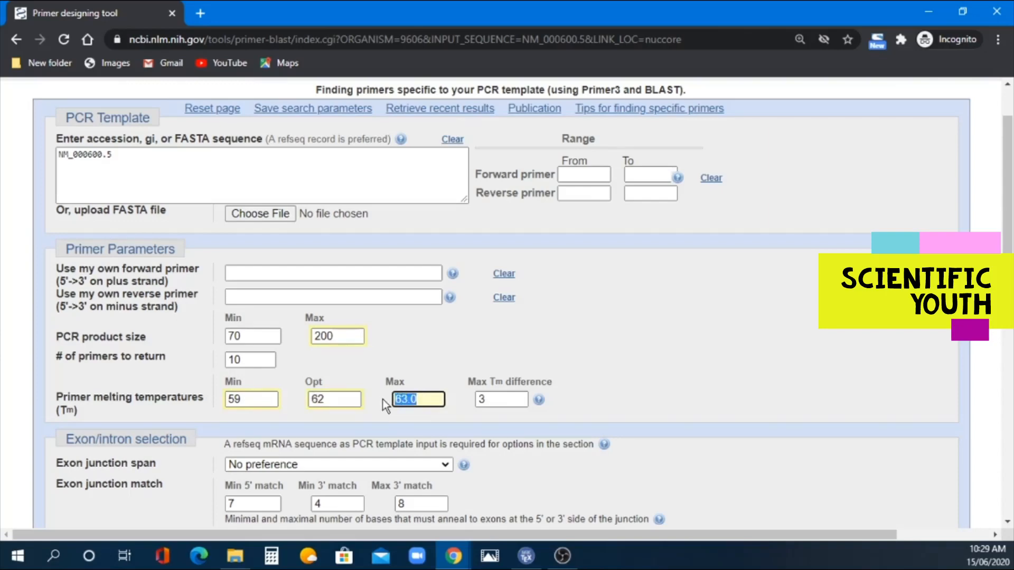
pyautogui.write('65')
# Review the primer parameters against the exon/intron selection and specificity checking settings.
pyautogui.scroll(-3, 503, 375)
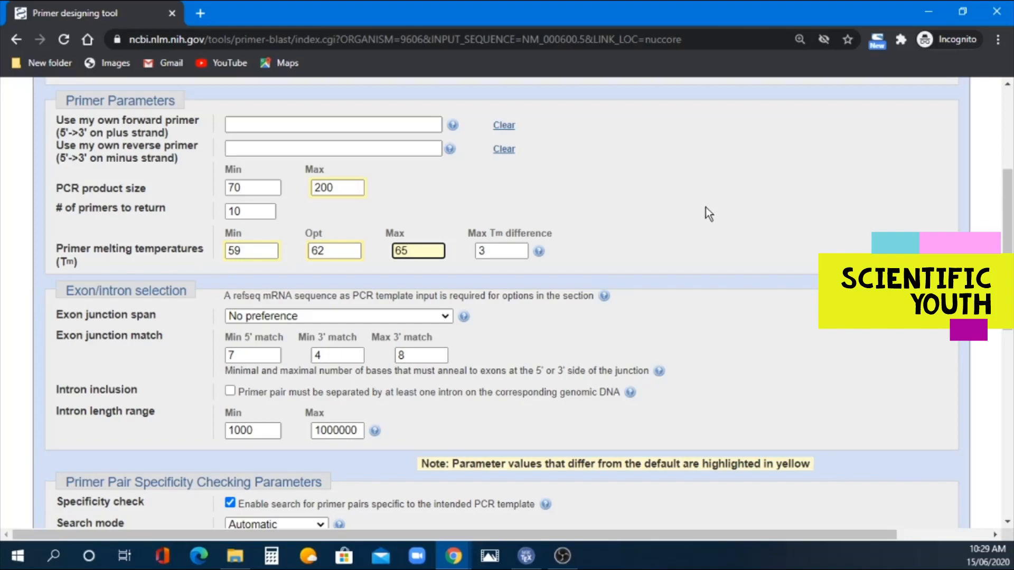
pyautogui.scroll(-1, 358, 312)
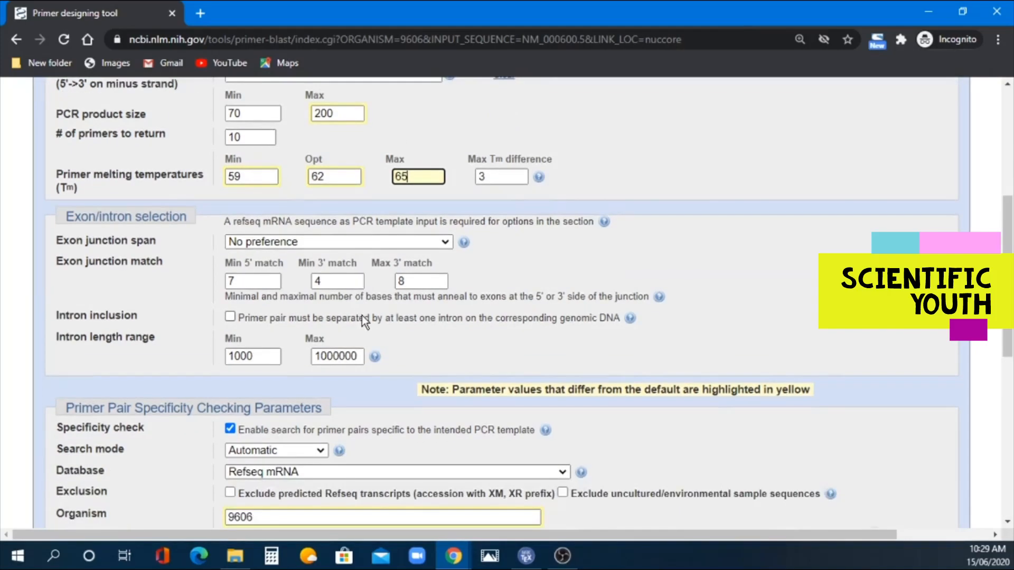
pyautogui.scroll(3, 364, 316)
pyautogui.scroll(-3, 366, 318)
pyautogui.scroll(-2, 397, 284)
pyautogui.scroll(7, 401, 282)
pyautogui.scroll(-5, 410, 281)
# Try the exon junction span option "Primer may not span an exon-exon junction" and return the setting to "No preference".
pyautogui.click(446, 244)
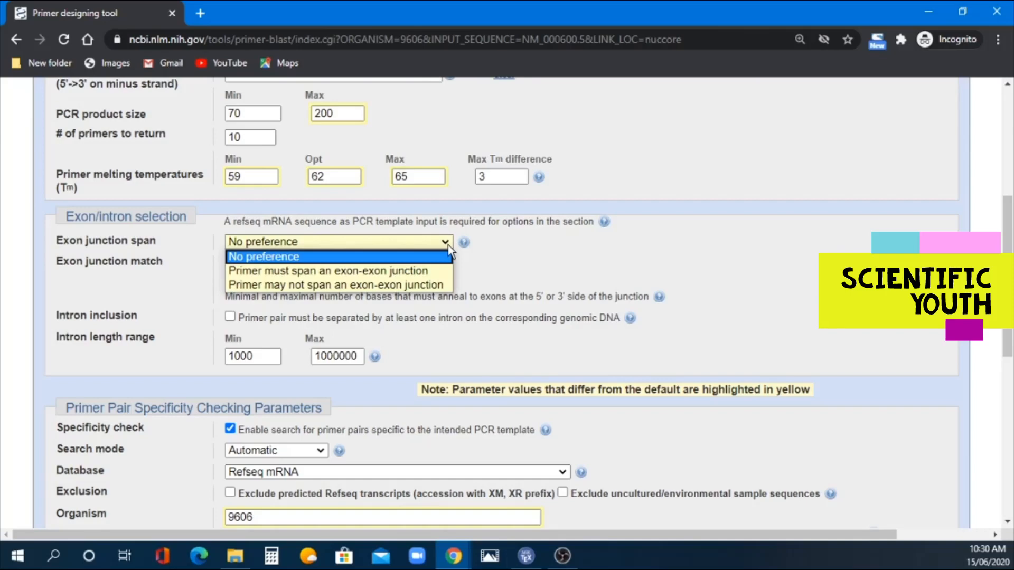
pyautogui.click(401, 284)
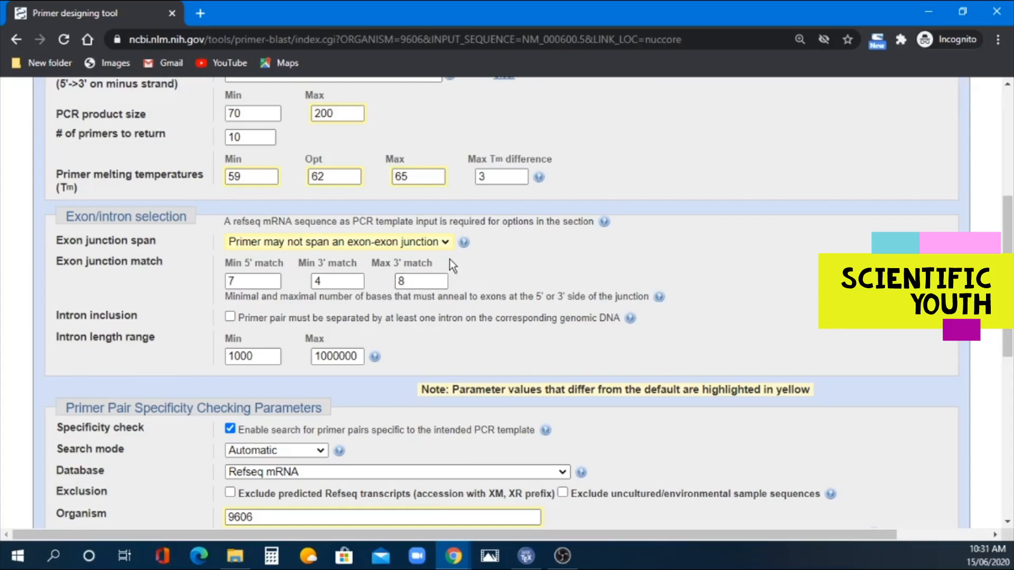
pyautogui.click(446, 243)
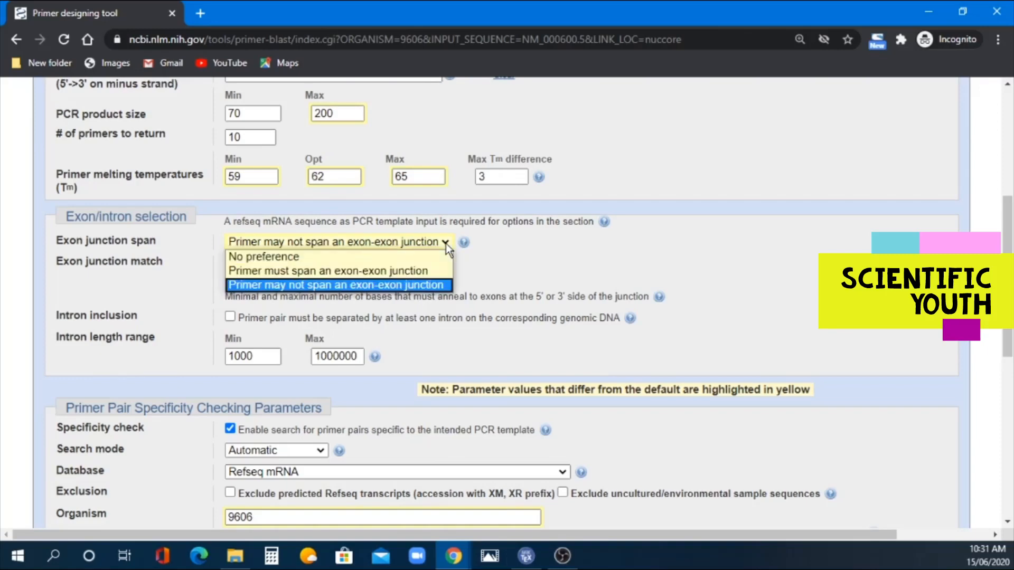
pyautogui.click(343, 254)
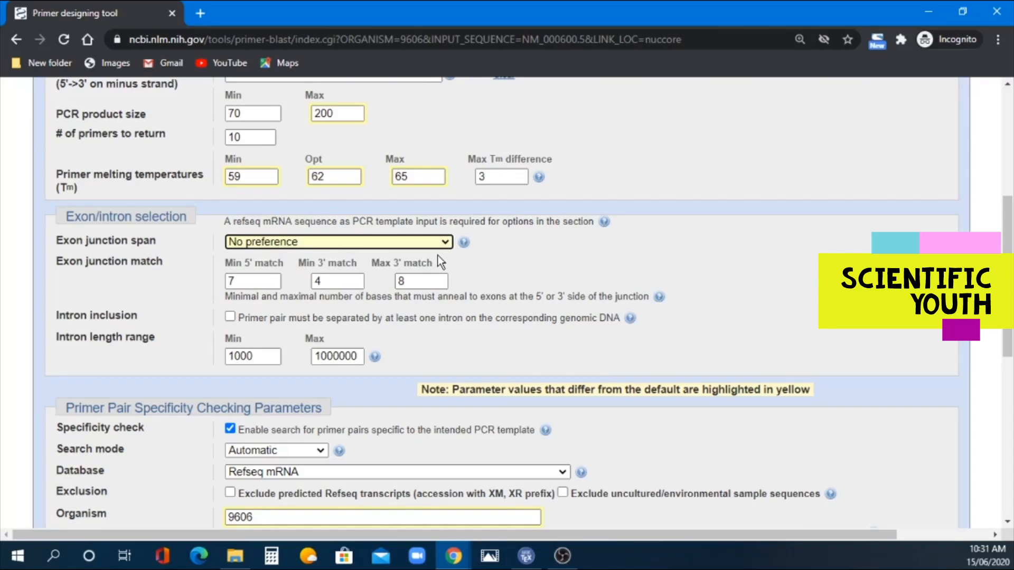
# Require the primer pair to be separated by at least one intron and set the minimum intron length to 200.
pyautogui.click(229, 318)
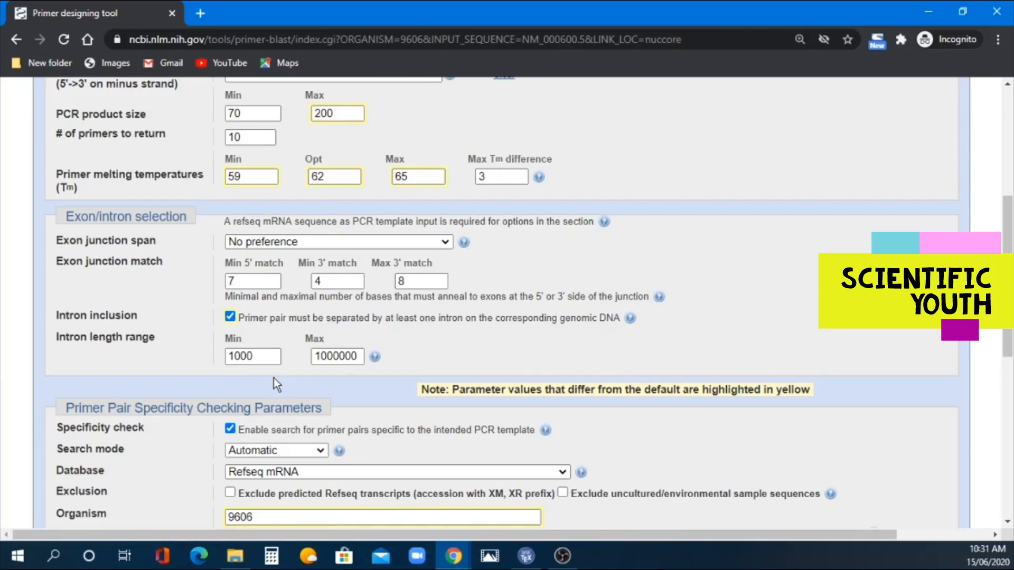
pyautogui.scroll(-1, 338, 380)
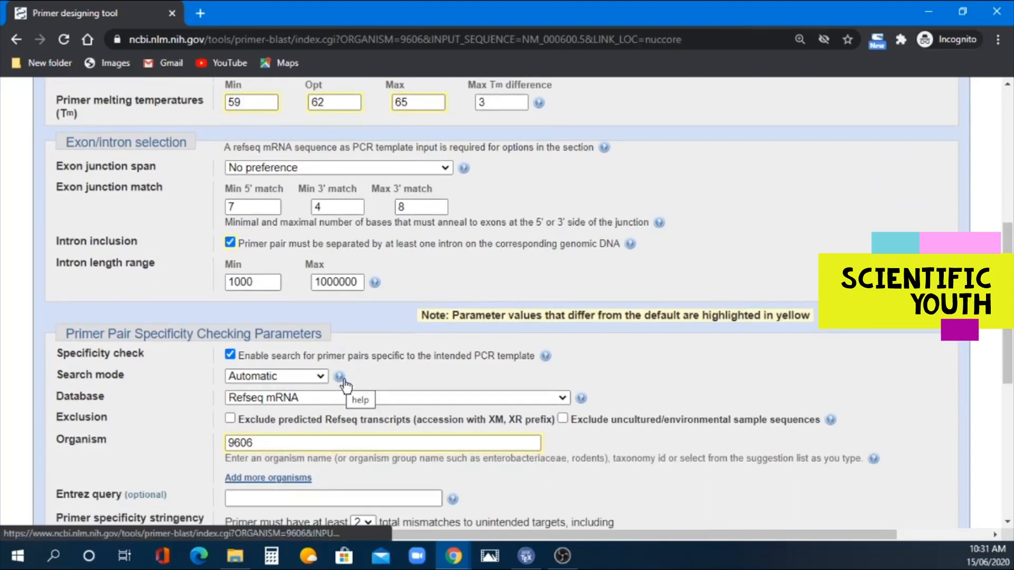
pyautogui.scroll(-1, 346, 381)
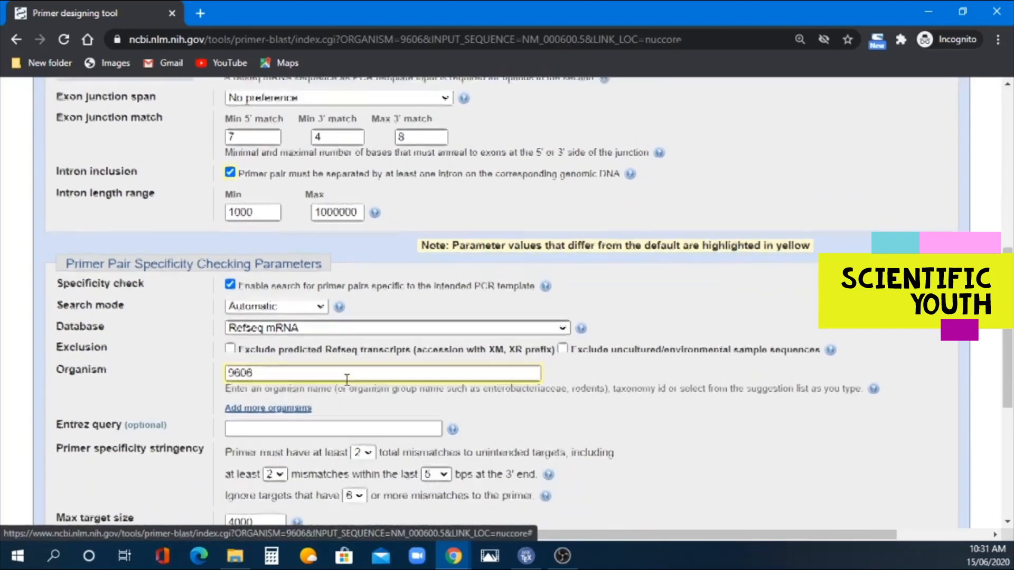
pyautogui.scroll(1, 348, 380)
pyautogui.scroll(-1, 347, 380)
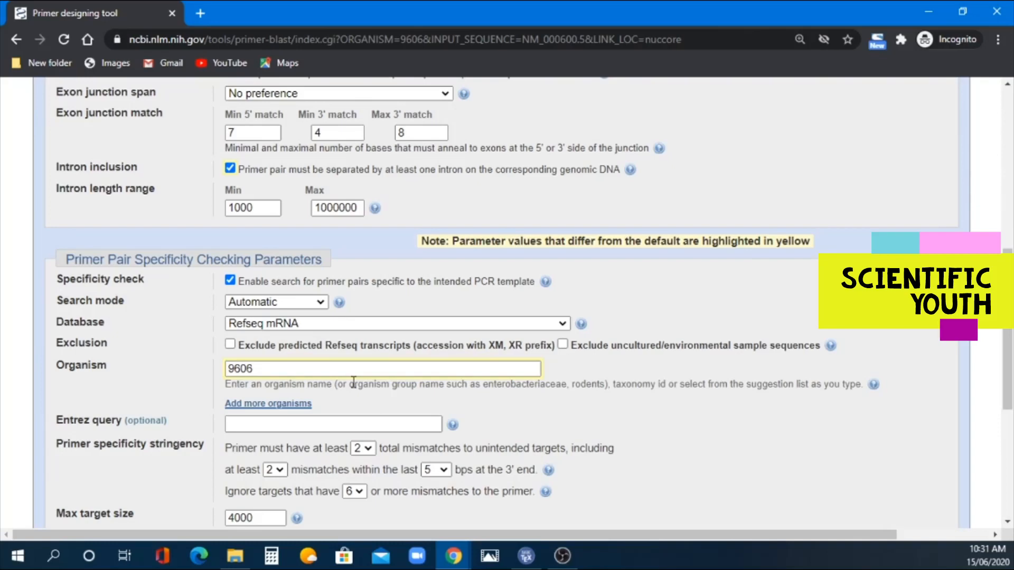
pyautogui.click(263, 206)
pyautogui.press('BackSpace')
pyautogui.press('BackSpace')
pyautogui.press('BackSpace')
pyautogui.press('BackSpace')
pyautogui.write('200')
pyautogui.click(142, 216)
# Examine the specificity checking settings, including search mode, database, exclusions, organism, primer stringency and maximum target size.
pyautogui.scroll(-1, 217, 235)
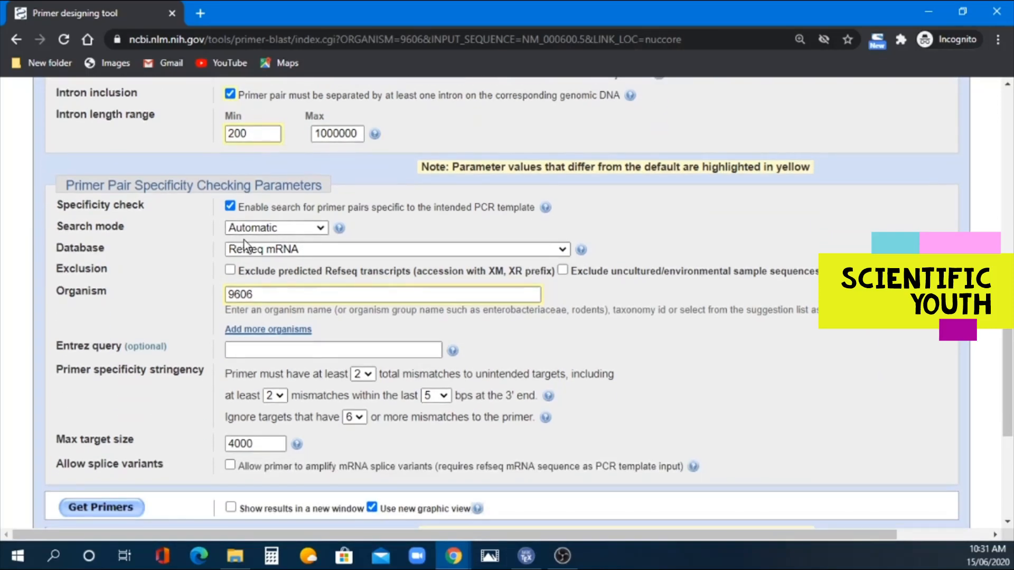
pyautogui.scroll(1, 251, 244)
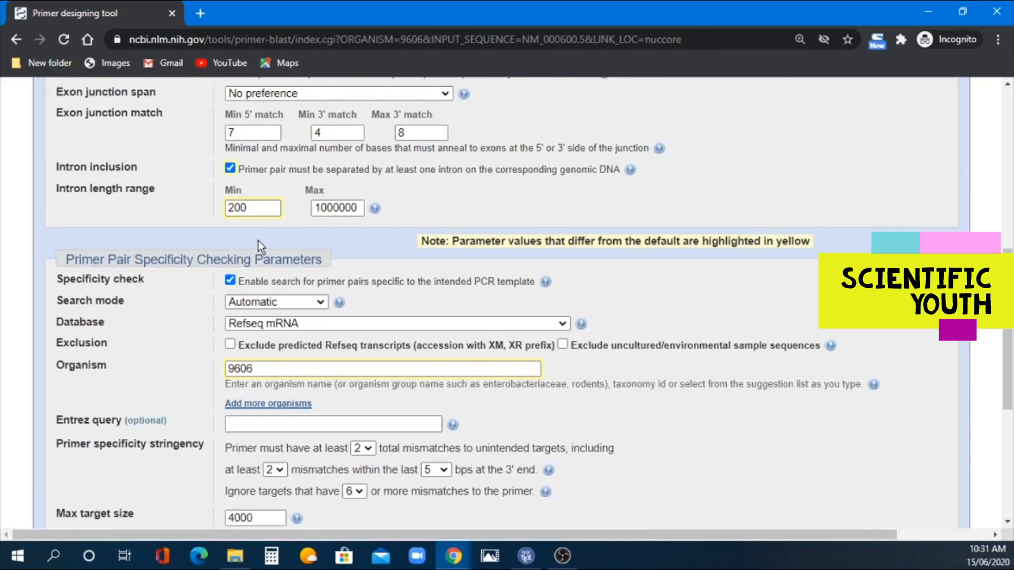
pyautogui.scroll(-1, 258, 241)
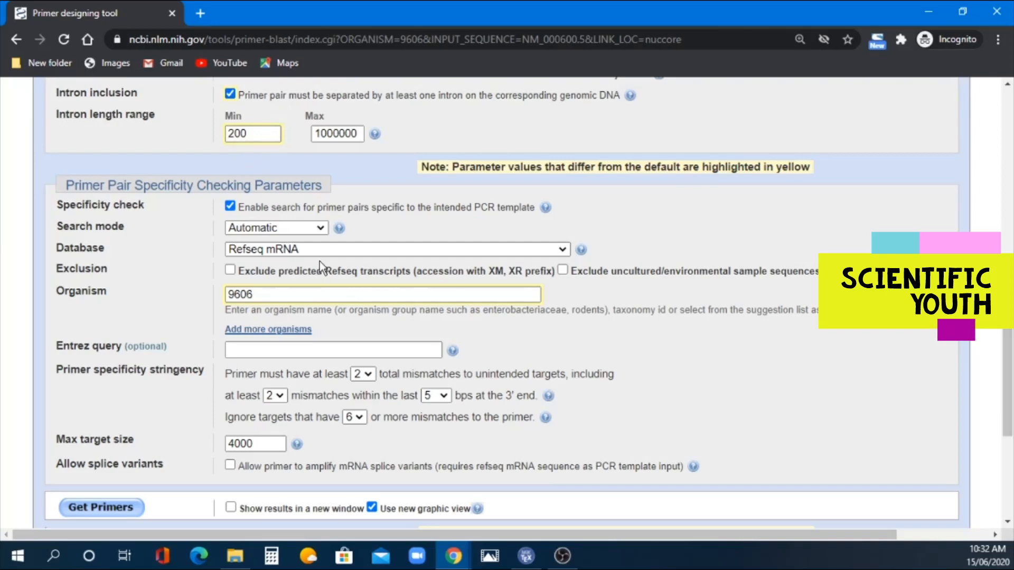
pyautogui.scroll(-1, 319, 260)
pyautogui.scroll(1, 319, 260)
pyautogui.scroll(-1, 322, 262)
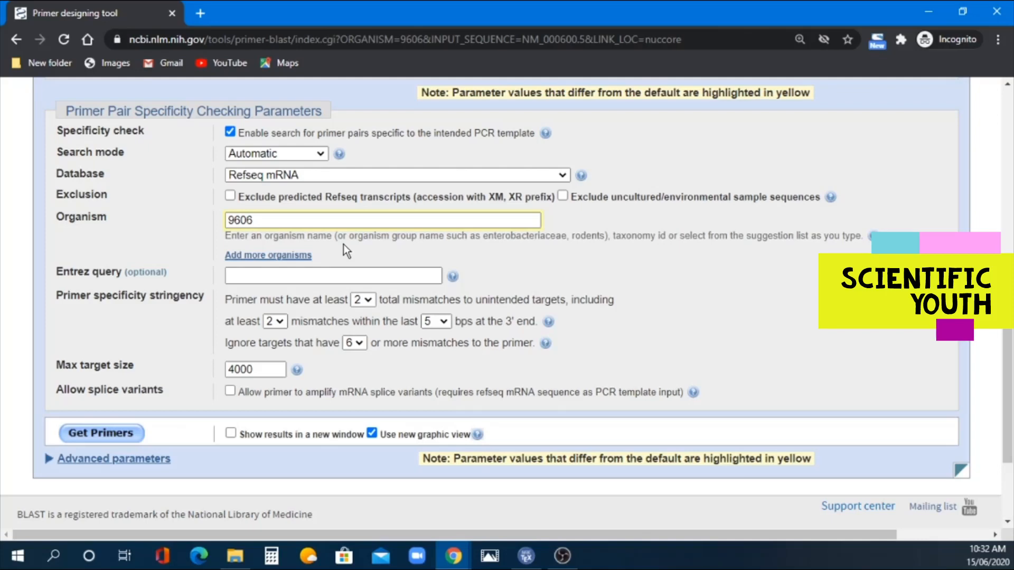
pyautogui.scroll(1, 343, 244)
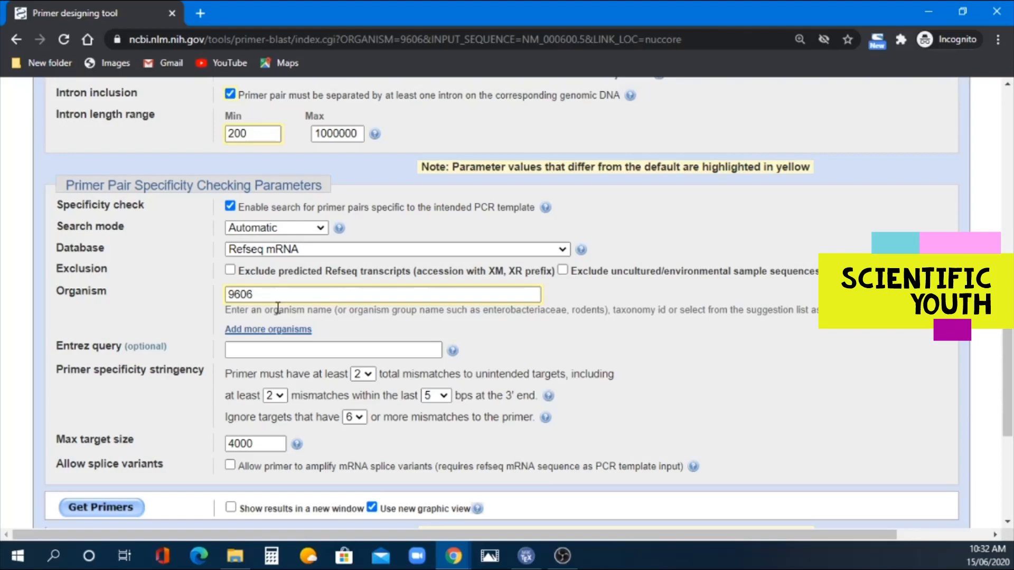
# Expand the advanced parameters and look over the primer size, GC content and complementarity settings.
pyautogui.scroll(-5, 277, 308)
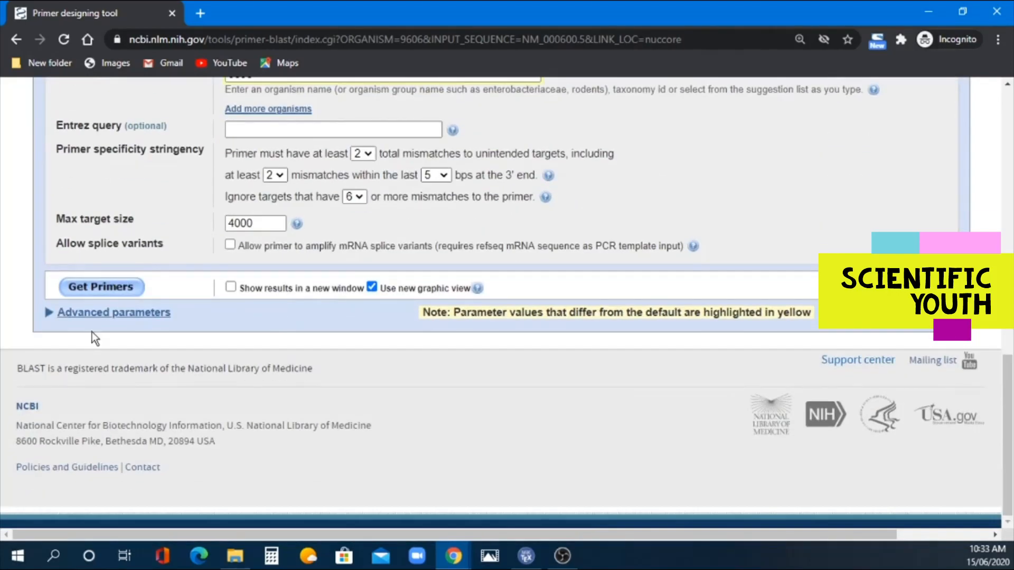
pyautogui.click(111, 314)
pyautogui.scroll(-15, 231, 347)
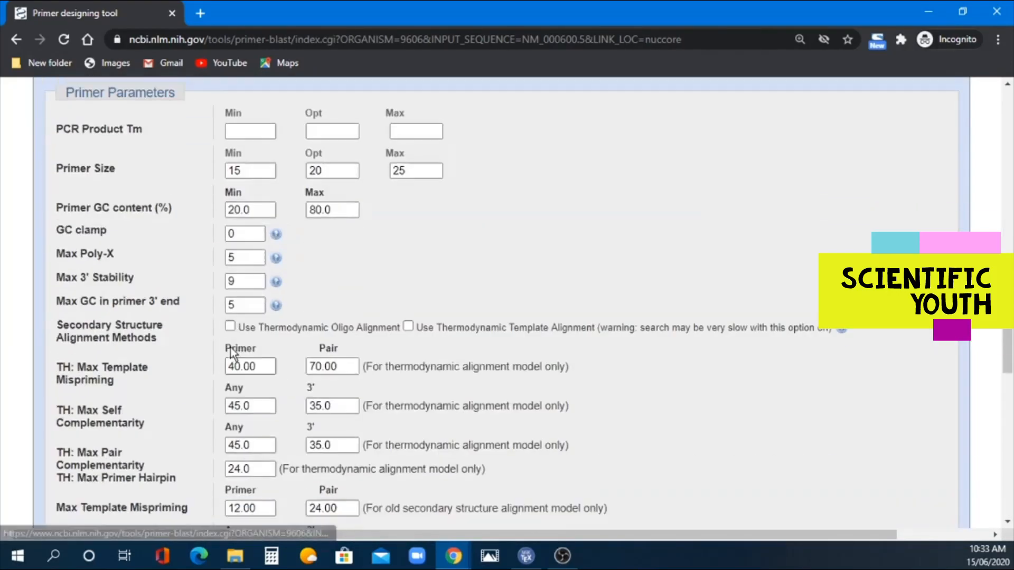
pyautogui.scroll(20, 239, 353)
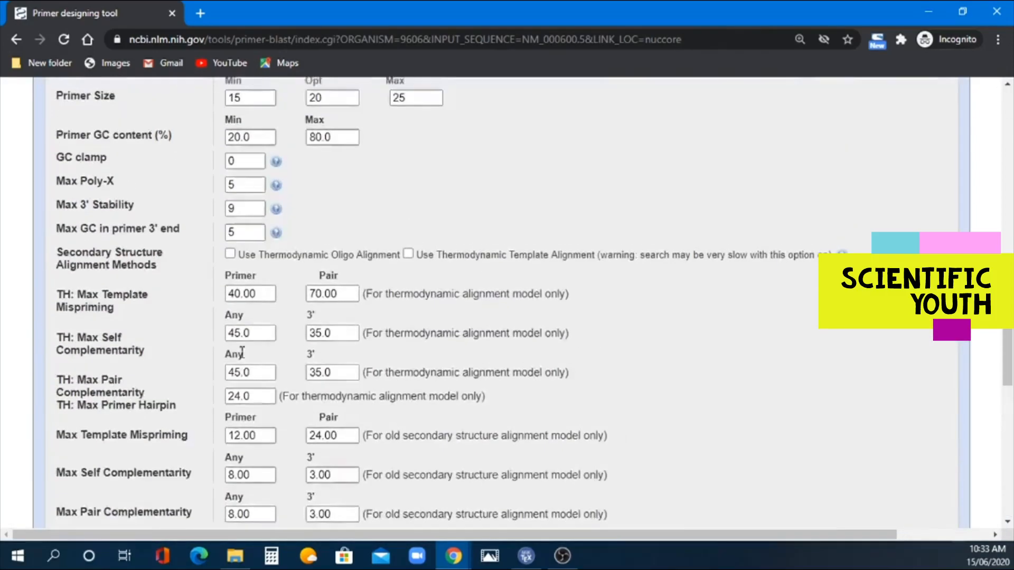
pyautogui.scroll(2, 243, 352)
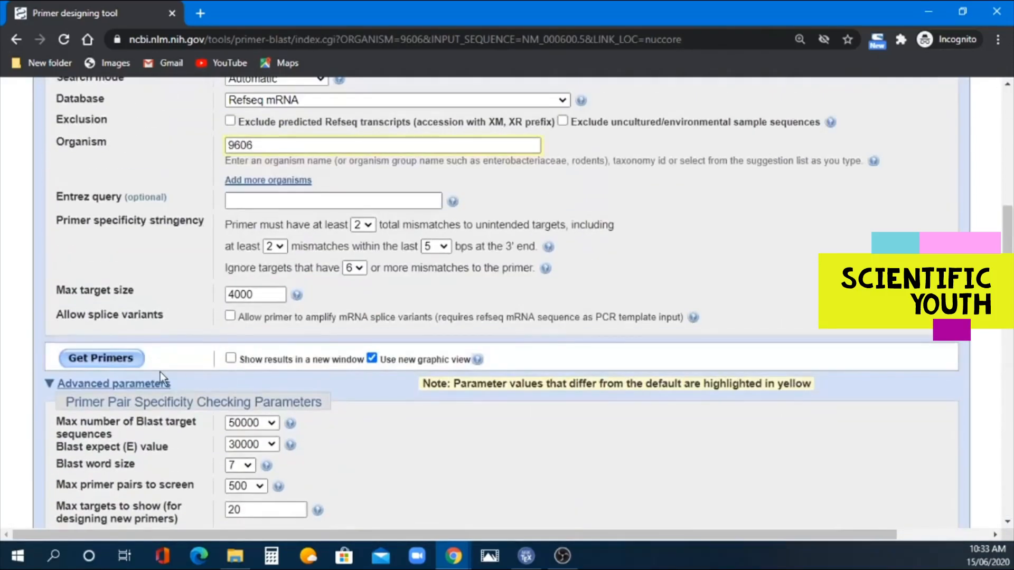
# Start the primer search, review the list of highly similar sequences and submit it with none selected as allowed targets.
pyautogui.click(99, 352)
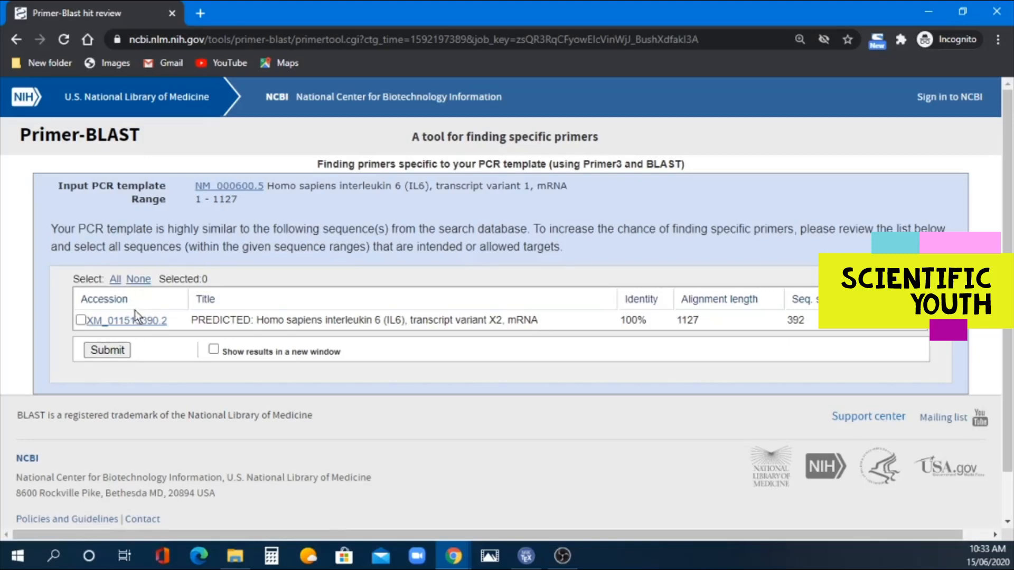
pyautogui.scroll(-1, 239, 350)
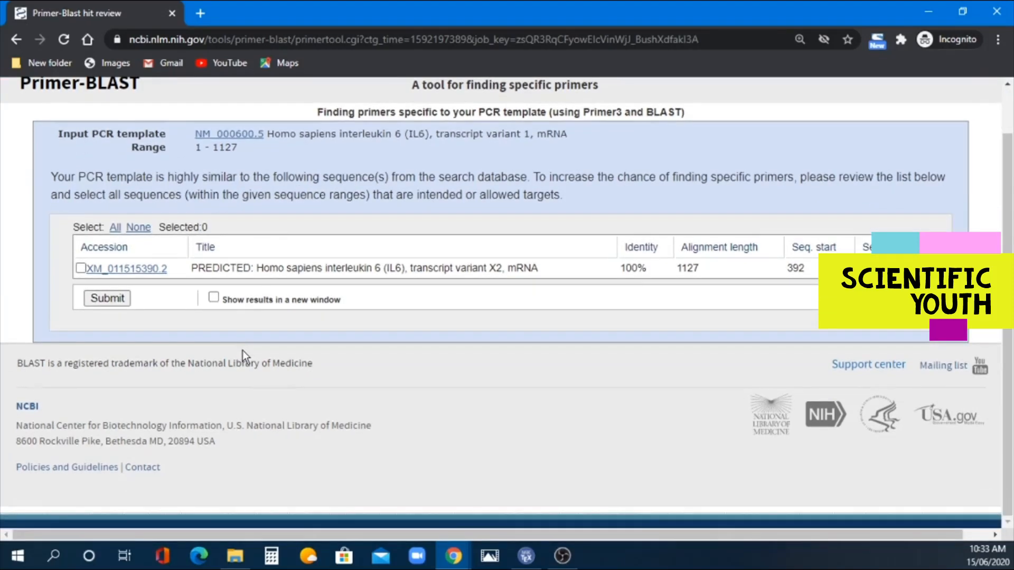
pyautogui.scroll(1, 247, 353)
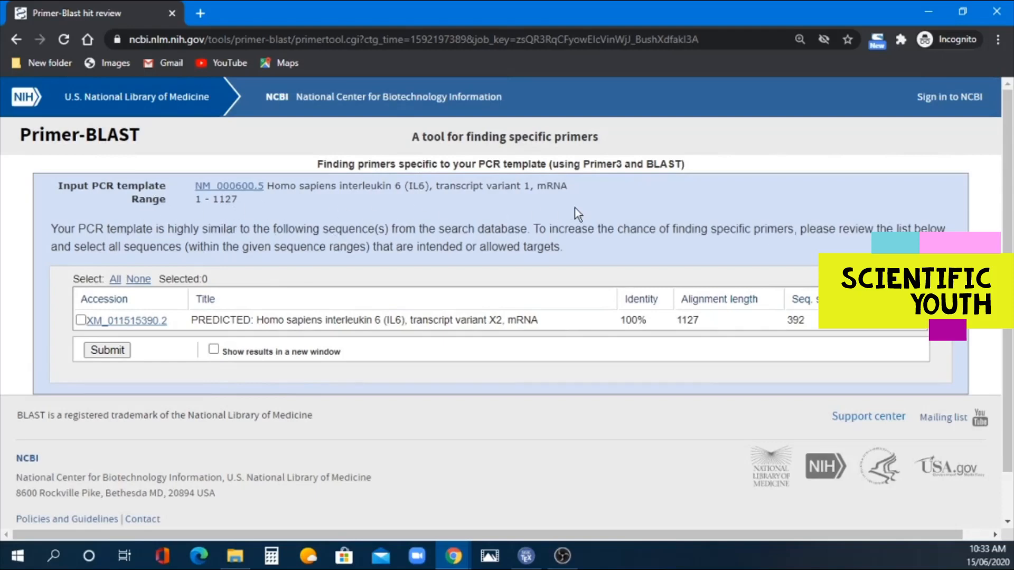
pyautogui.click(108, 351)
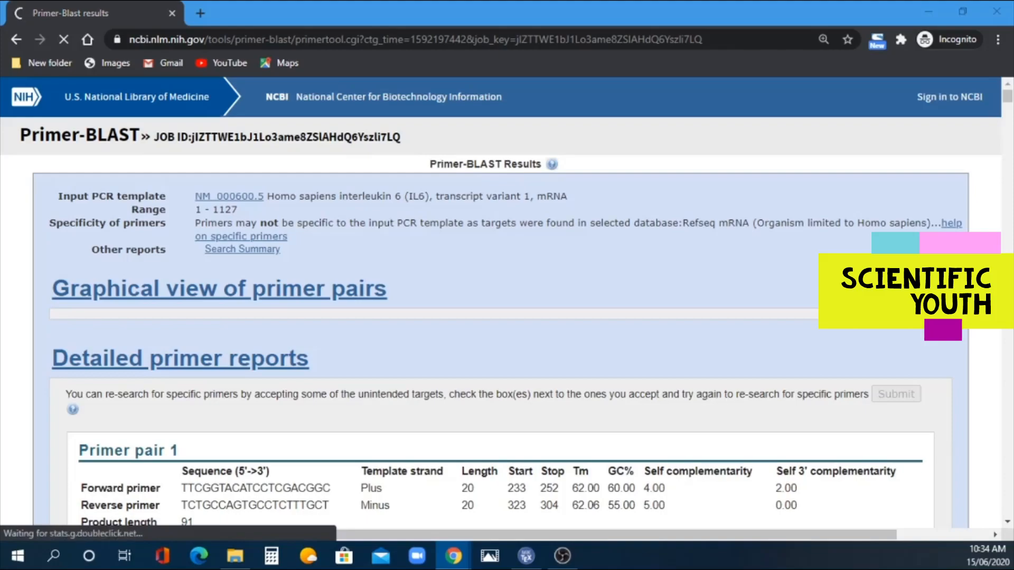
# Examine the Primer-BLAST results, from the graphical view of primer pairs to the detailed reports for the individual pairs.
pyautogui.scroll(-20, 322, 455)
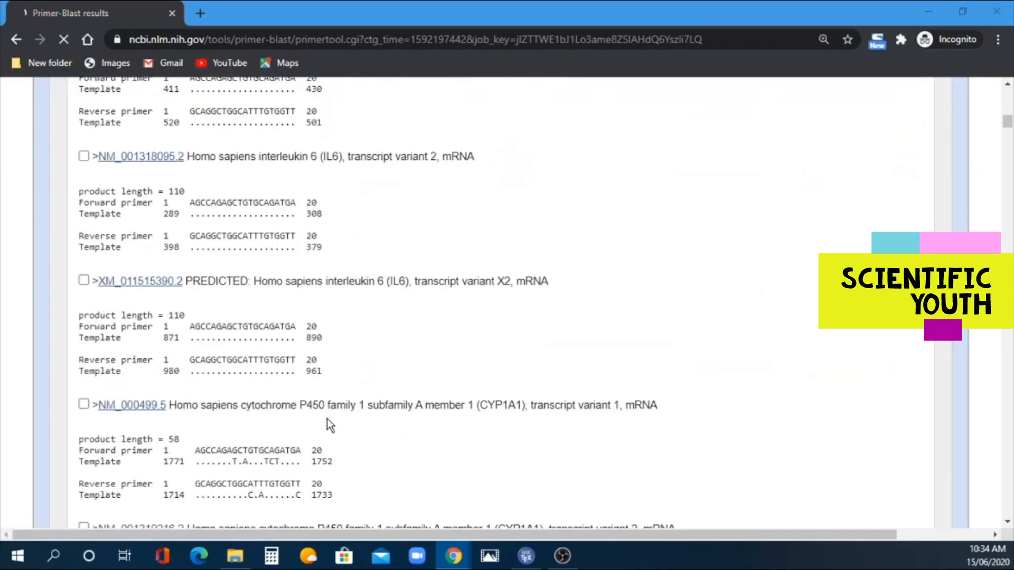
pyautogui.scroll(-6, 327, 418)
pyautogui.scroll(20, 328, 416)
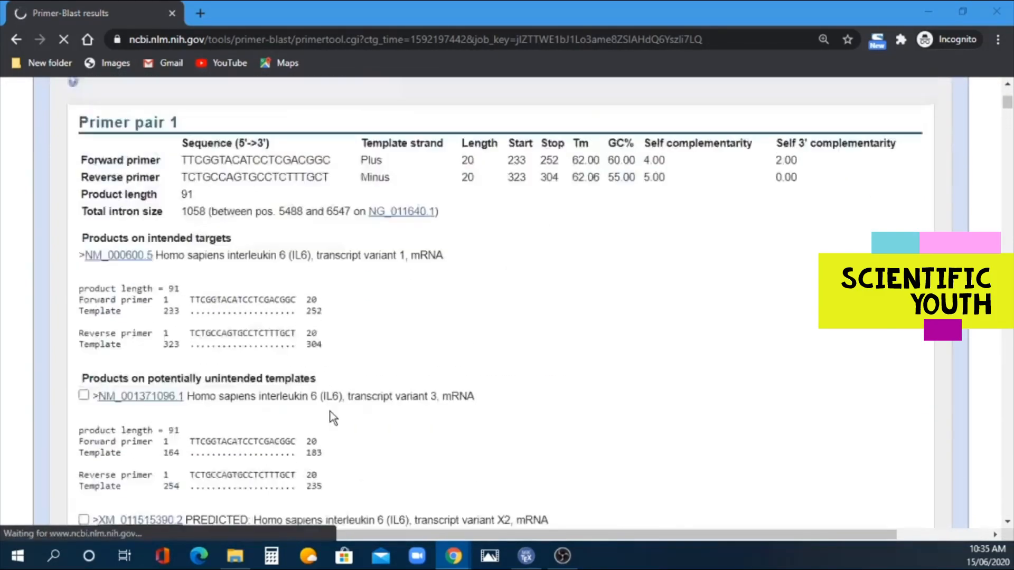
pyautogui.scroll(7, 332, 418)
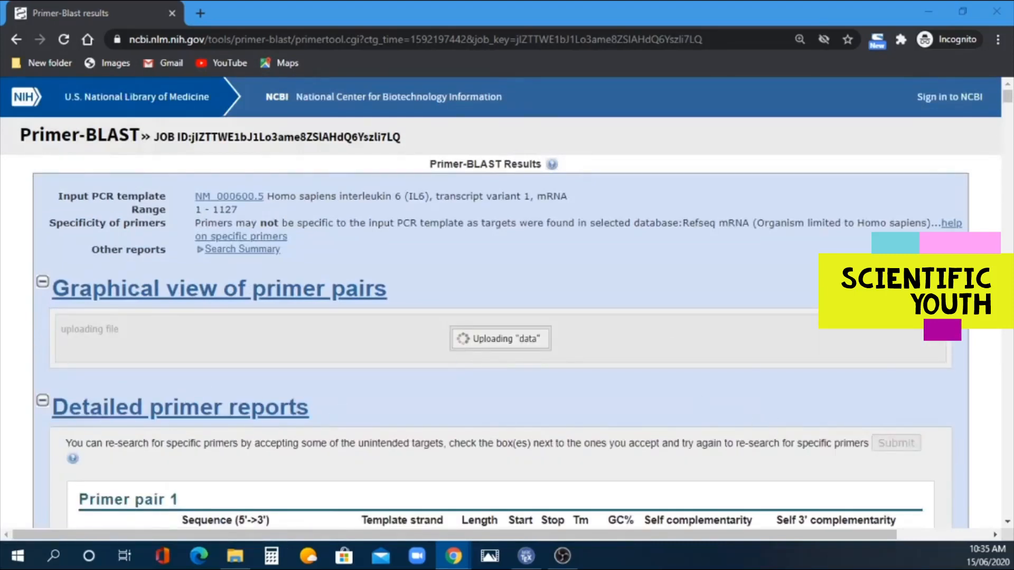
pyautogui.hotkey('alt', 'Tab')
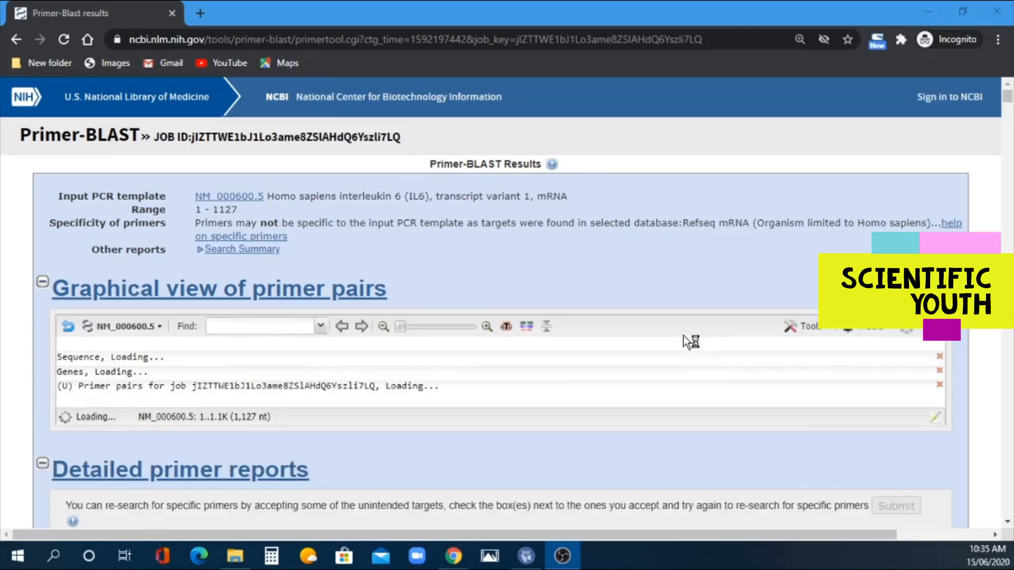
pyautogui.scroll(-3, 517, 363)
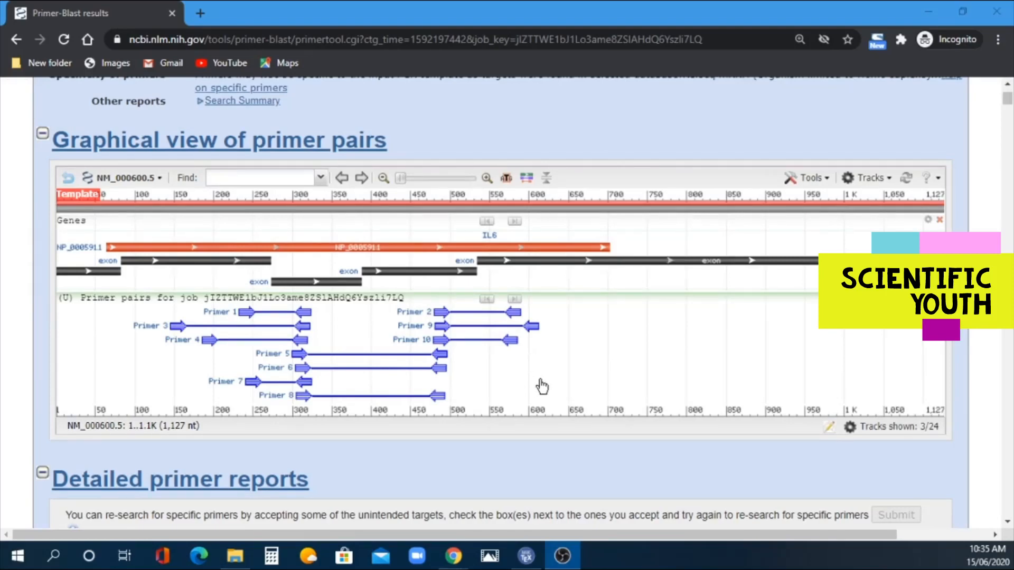
pyautogui.scroll(-4, 542, 387)
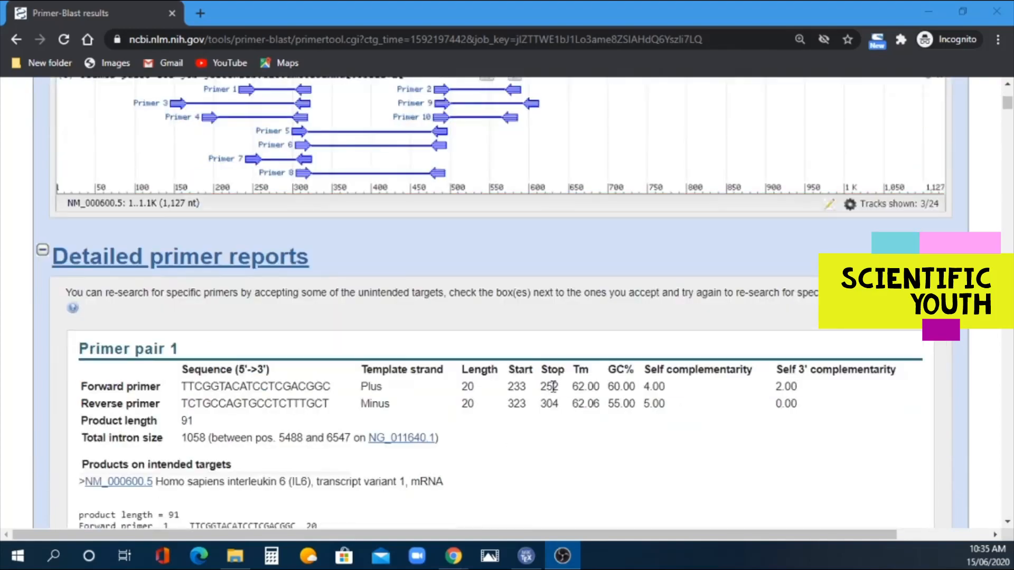
# Compare the exon positions on the template with the primer pairs in the graphical view, inspecting the exons' details.
pyautogui.scroll(5, 554, 385)
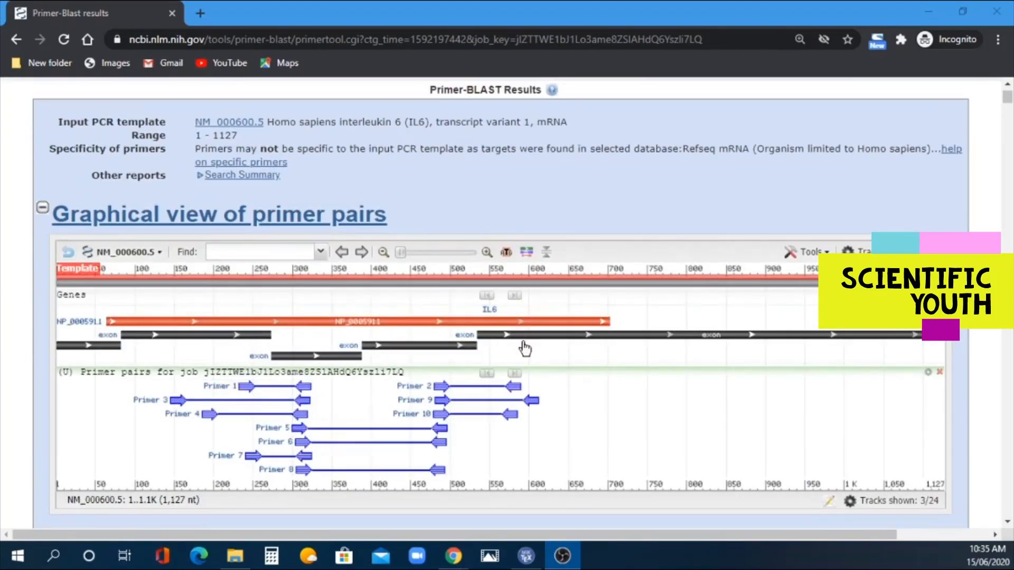
pyautogui.moveTo(393, 354)
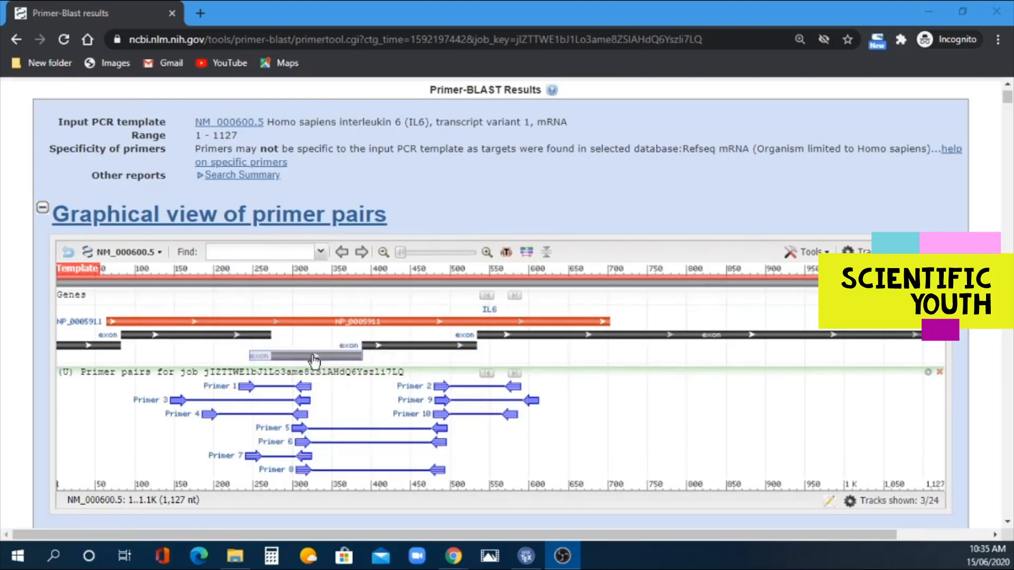
pyautogui.moveTo(313, 357)
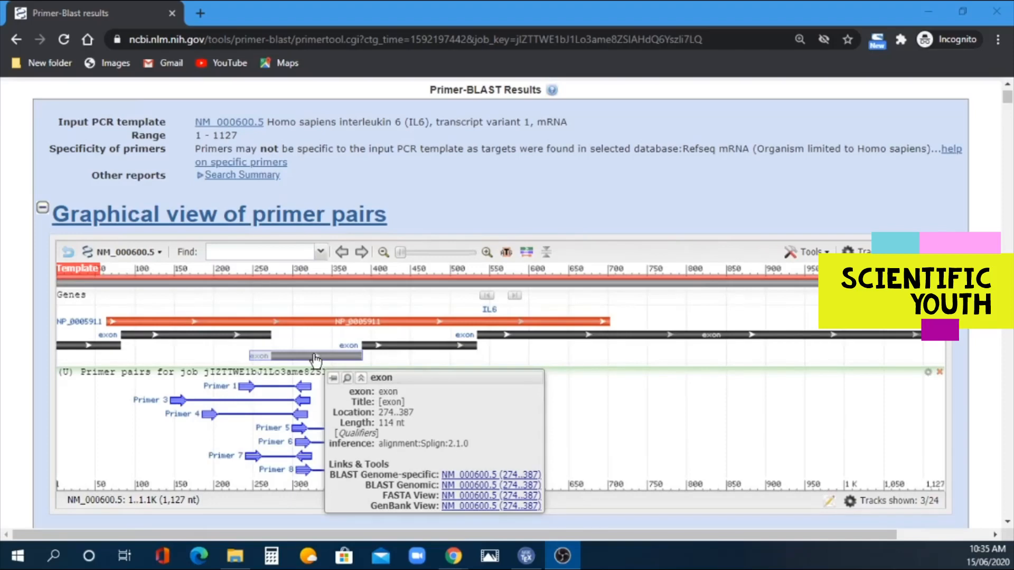
pyautogui.moveTo(293, 424)
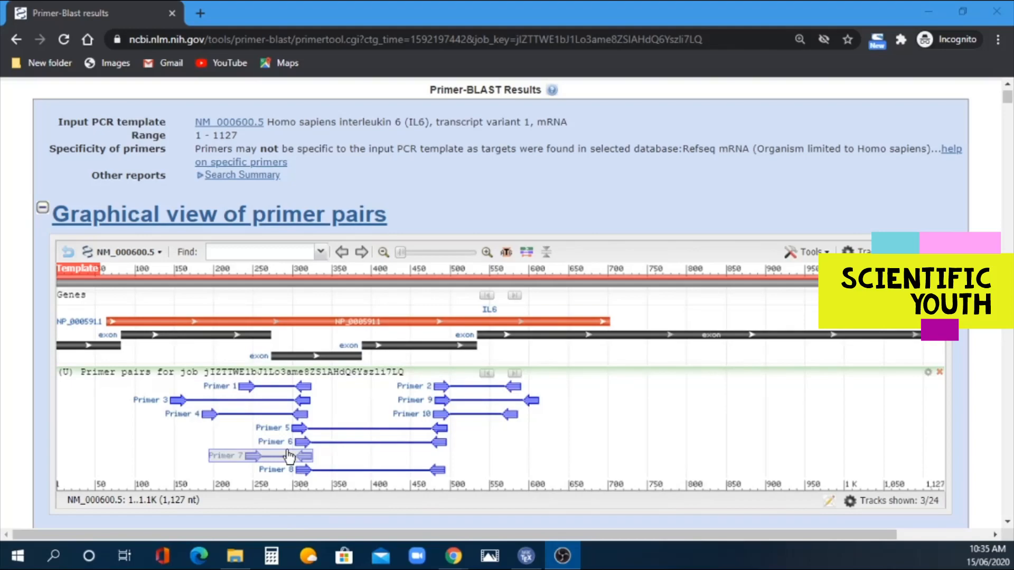
pyautogui.scroll(-3, 289, 455)
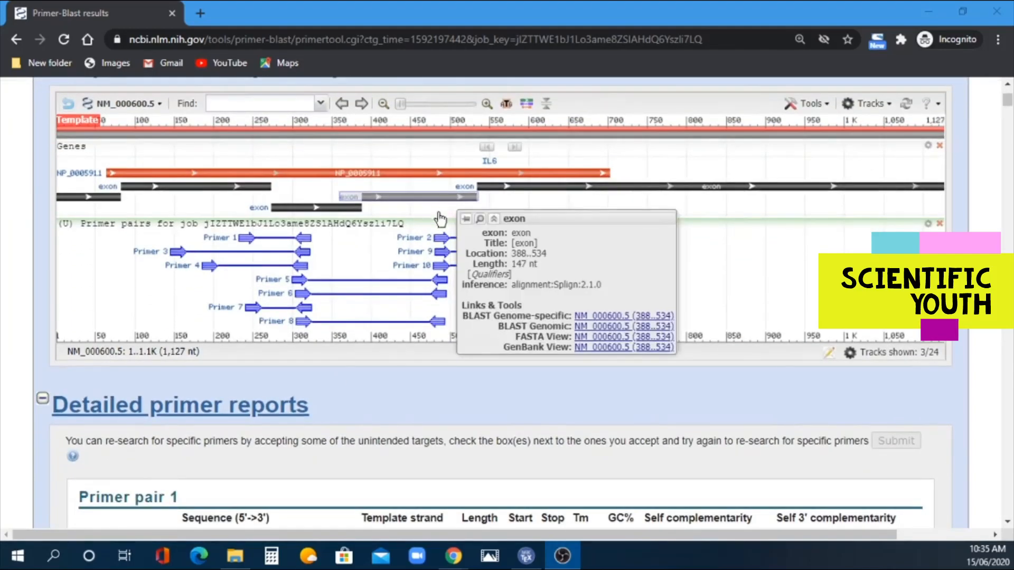
# Look through the detailed primer reports from Primer pair 1 onward, including products on intended targets and potentially unintended templates.
pyautogui.scroll(-3, 344, 334)
pyautogui.scroll(-3, 344, 334)
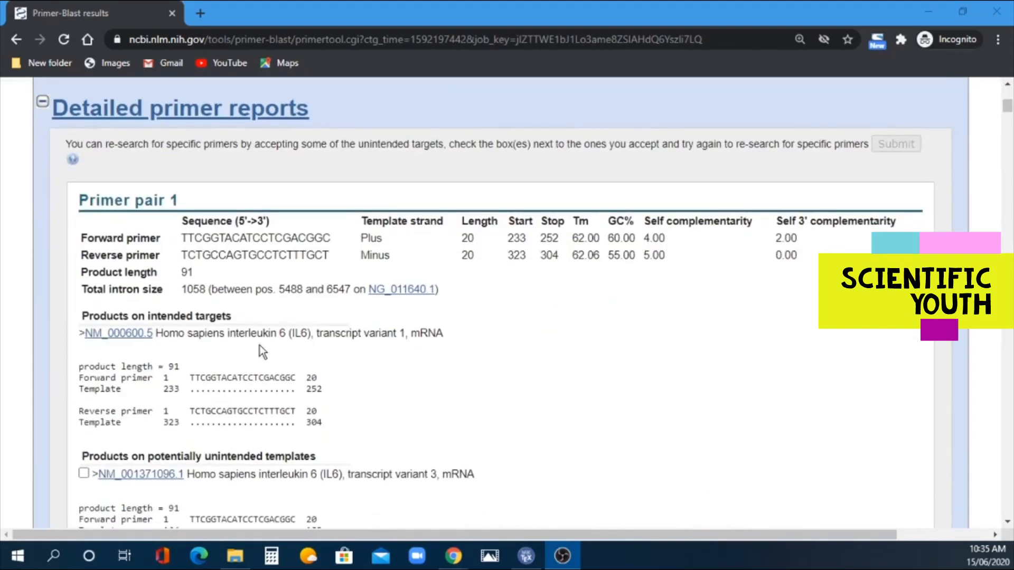
pyautogui.scroll(-6, 259, 344)
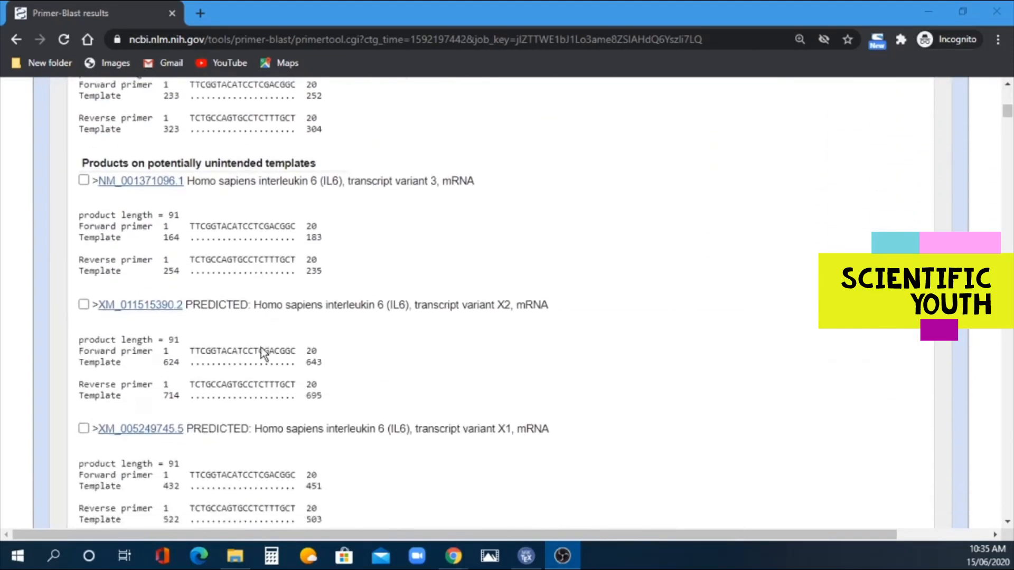
pyautogui.scroll(-15, 260, 351)
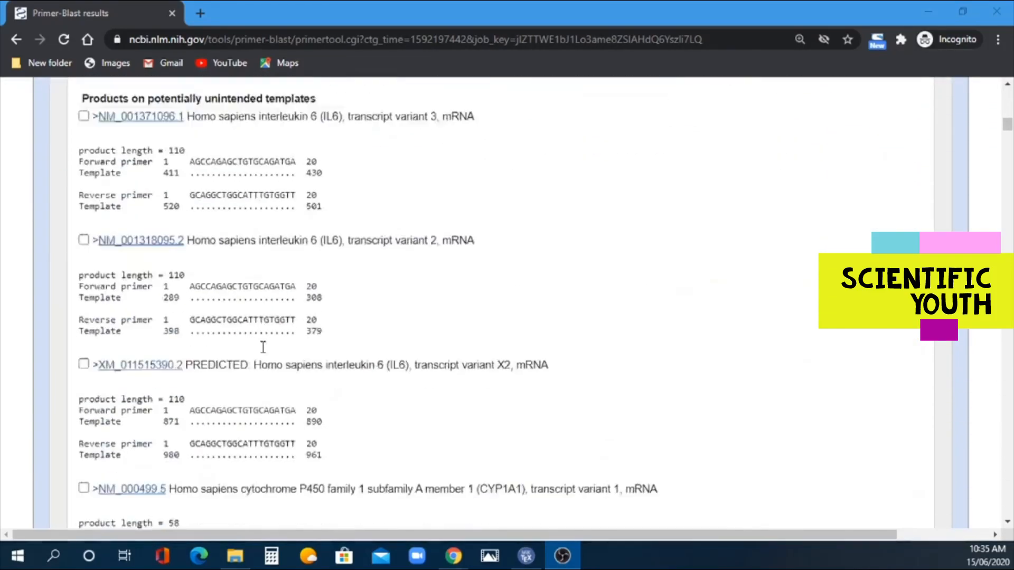
pyautogui.scroll(-18, 263, 347)
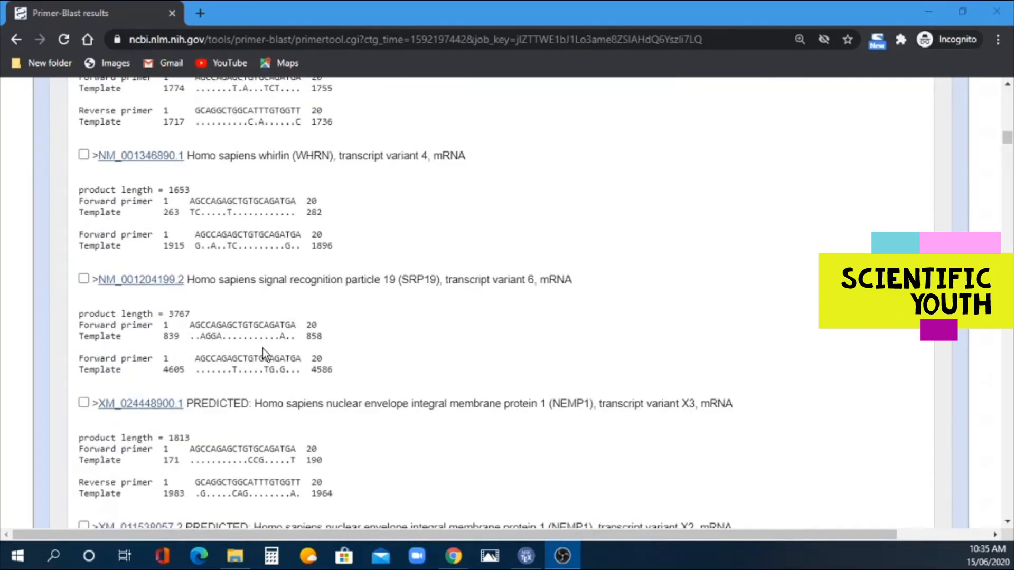
pyautogui.scroll(-14, 262, 347)
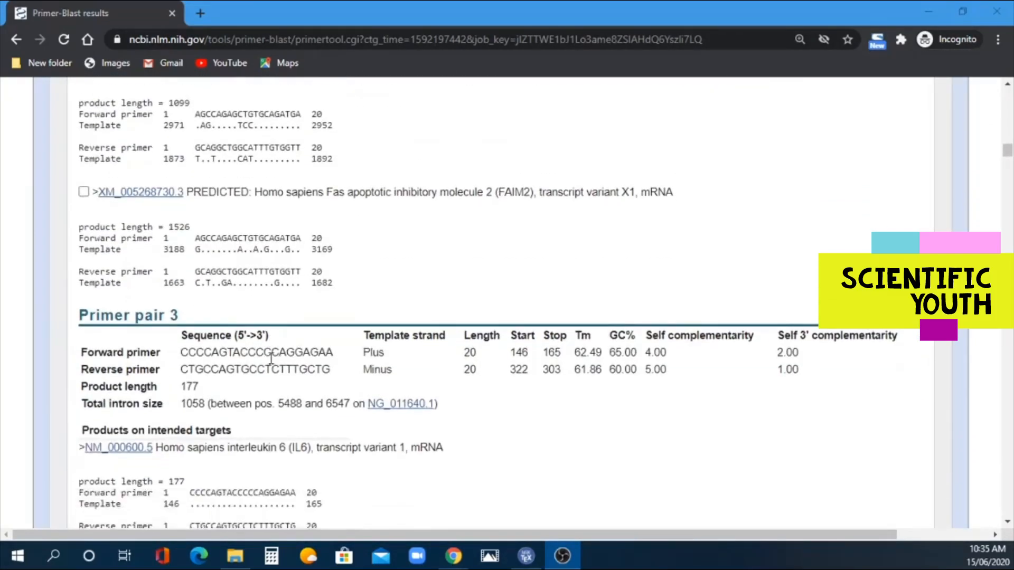
pyautogui.scroll(-15, 271, 359)
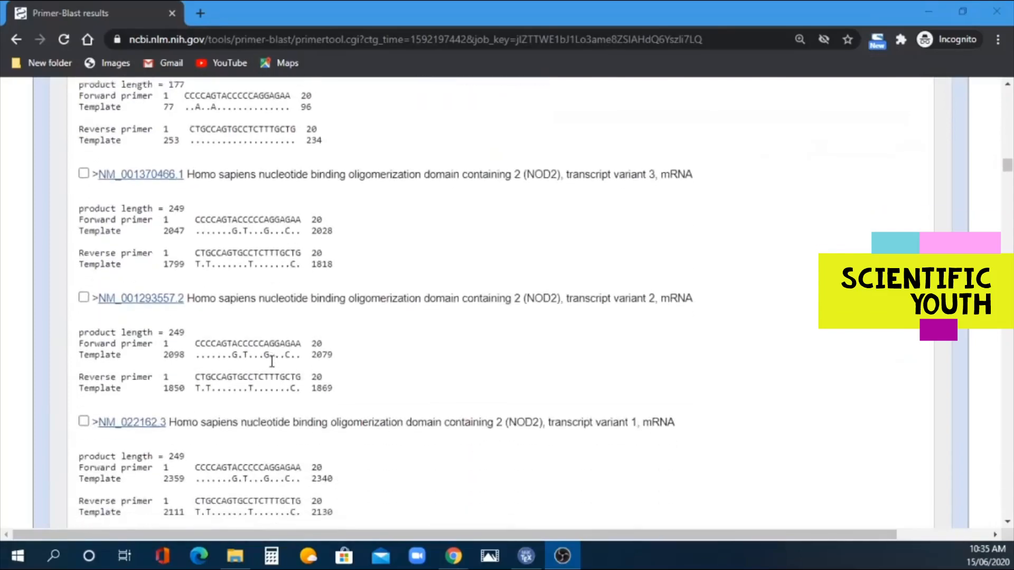
pyautogui.scroll(-12, 272, 361)
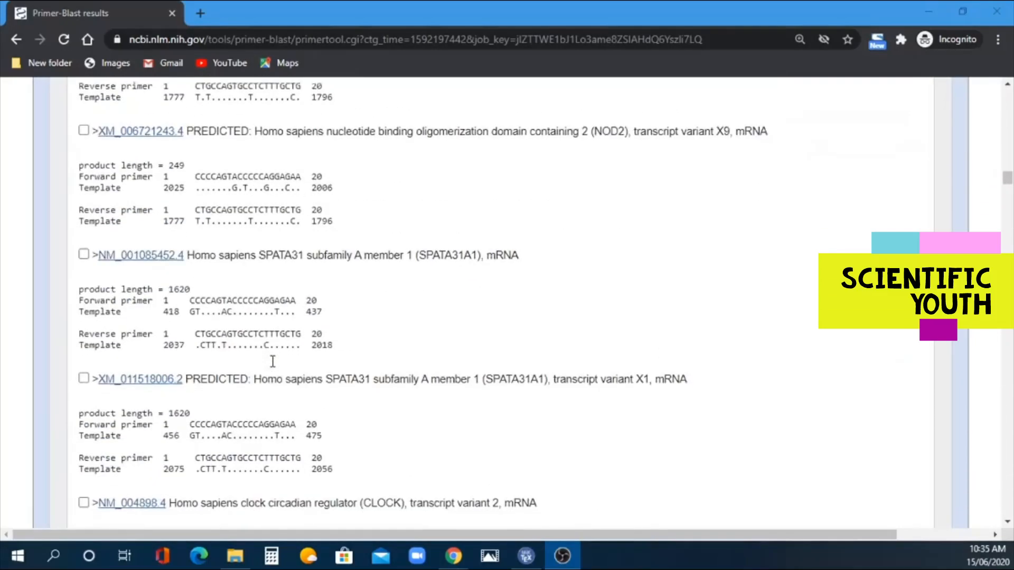
pyautogui.scroll(-15, 273, 361)
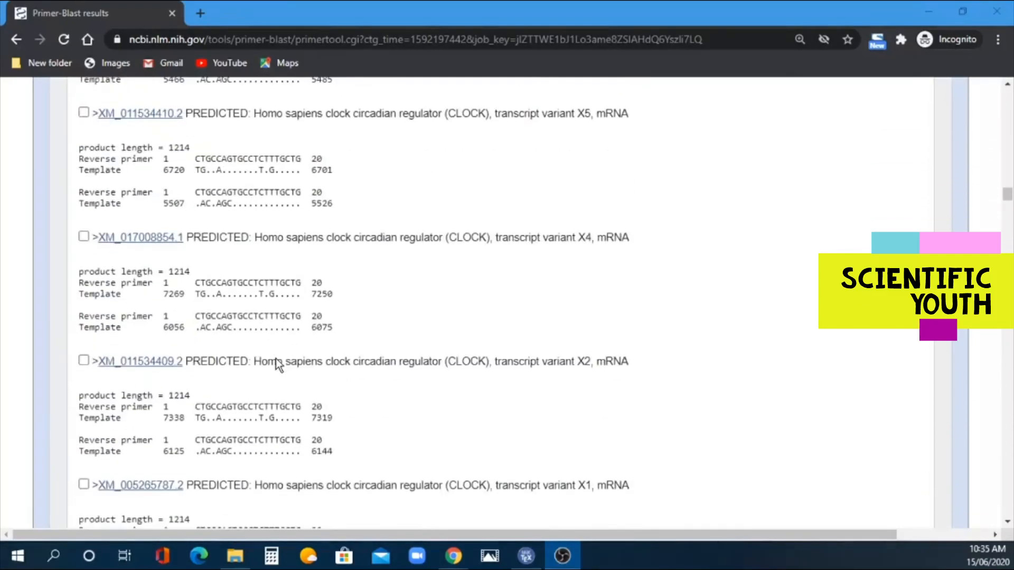
pyautogui.scroll(-4, 275, 359)
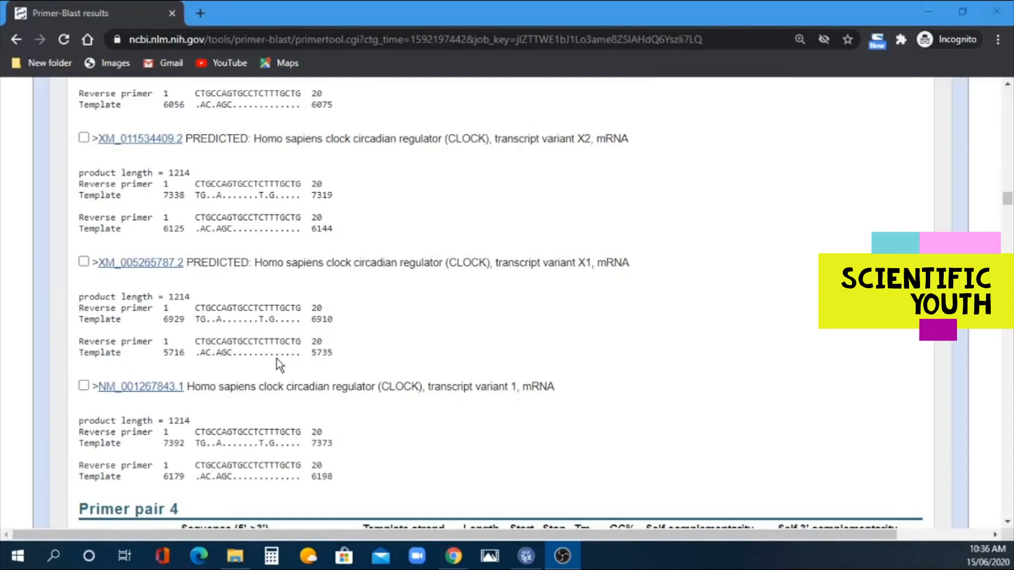
pyautogui.scroll(-8, 277, 361)
pyautogui.scroll(-12, 280, 362)
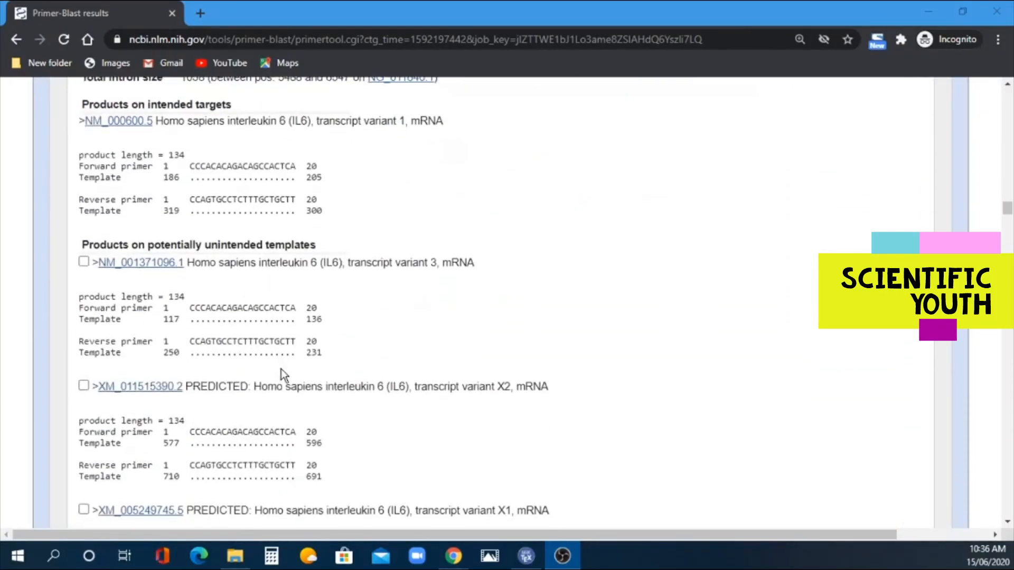
pyautogui.scroll(-12, 285, 372)
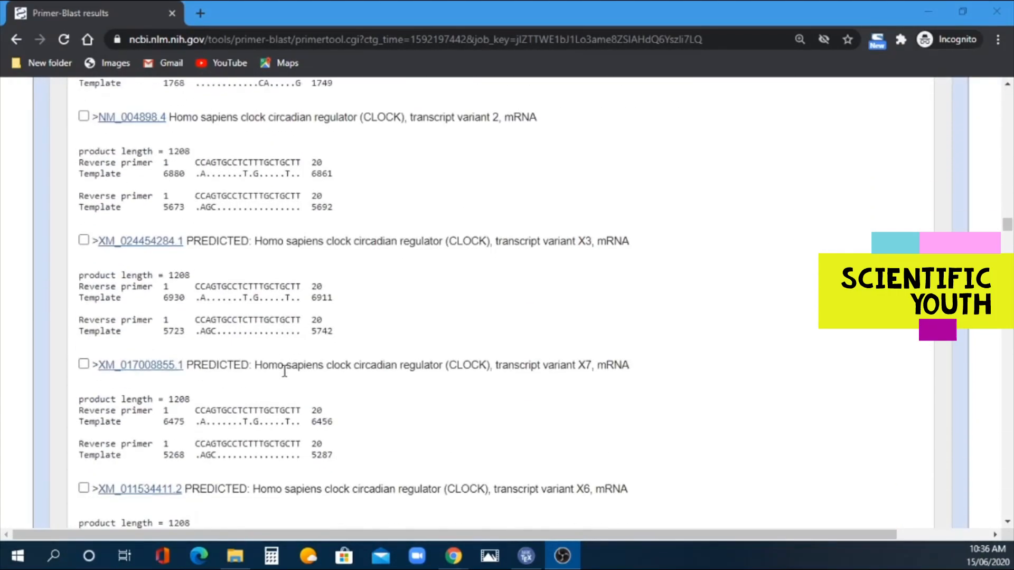
pyautogui.scroll(20, 287, 371)
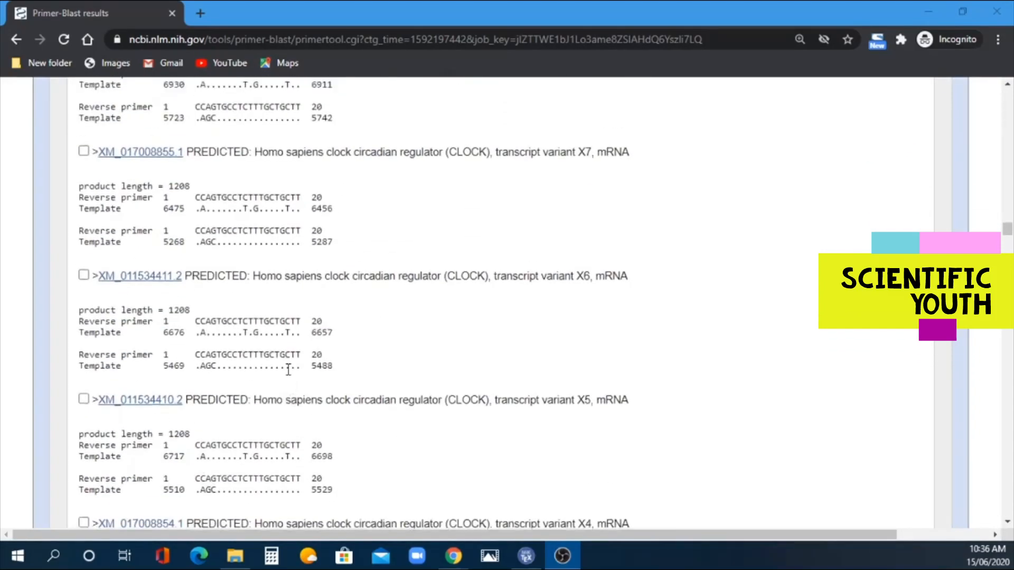
pyautogui.scroll(-14, 290, 371)
pyautogui.scroll(-20, 290, 369)
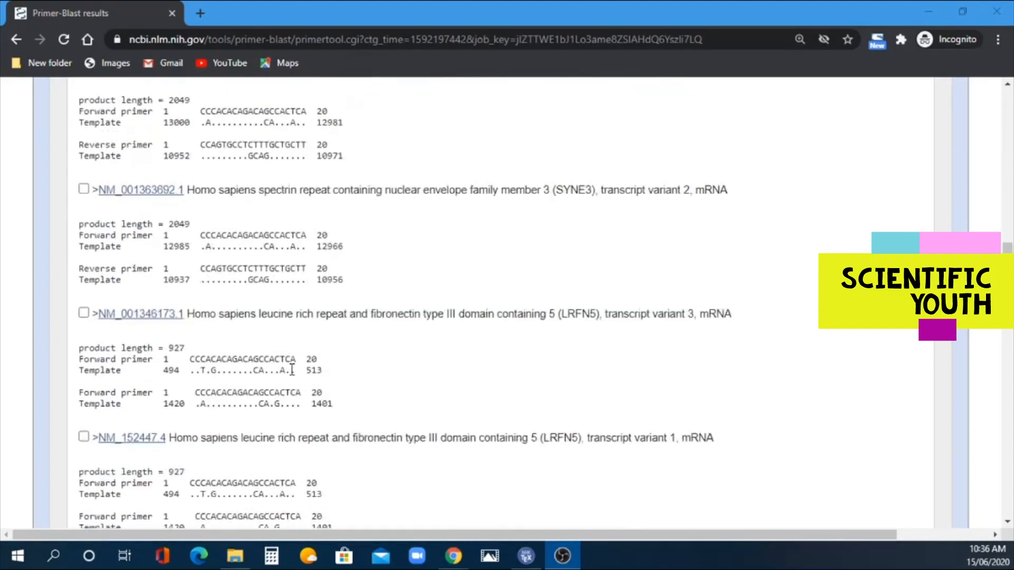
pyautogui.scroll(-3, 364, 371)
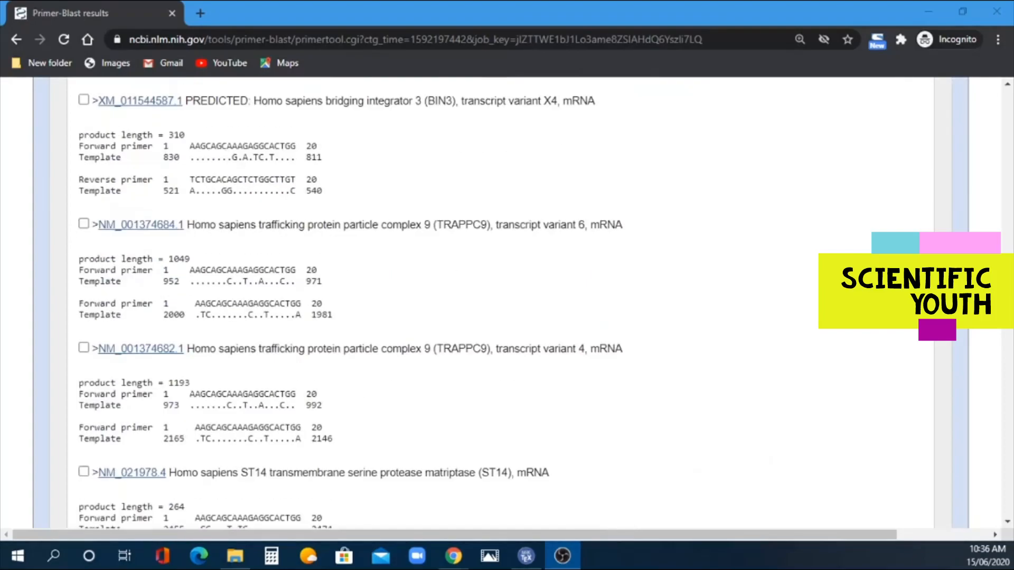
pyautogui.scroll(-20, 290, 370)
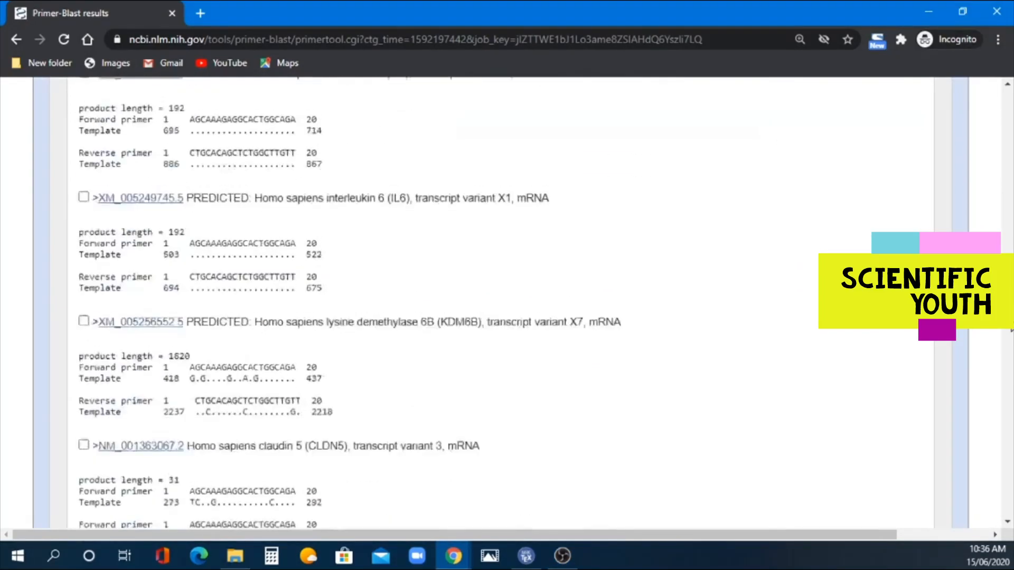
# Return to the graphical view of primer pairs and briefly select the IL6 coding region to compare it with the exons and primers.
pyautogui.moveTo(1012, 340); pyautogui.dragTo(1013, 79)
pyautogui.scroll(-1, 622, 366)
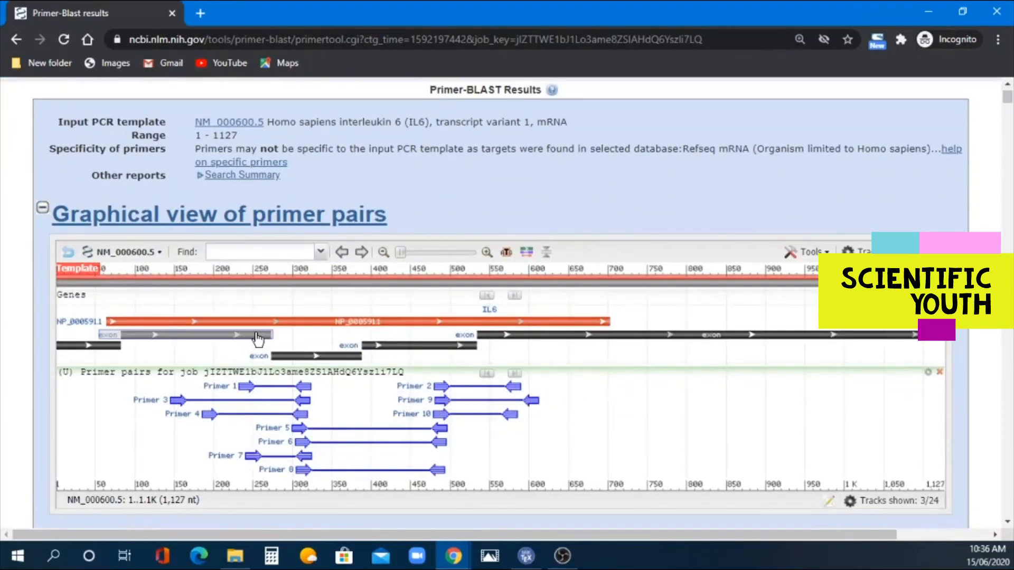
pyautogui.moveTo(258, 338)
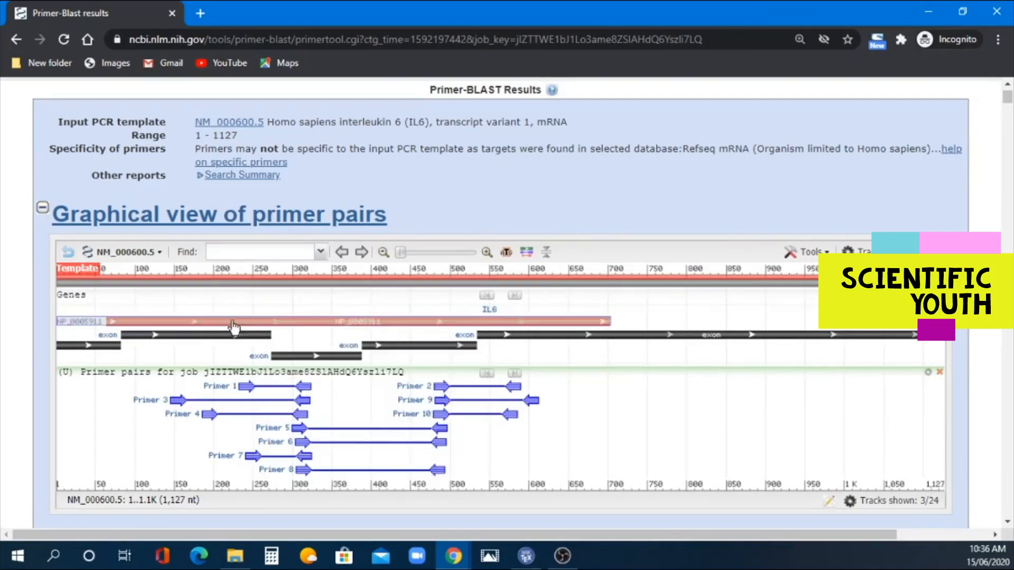
pyautogui.click(240, 324)
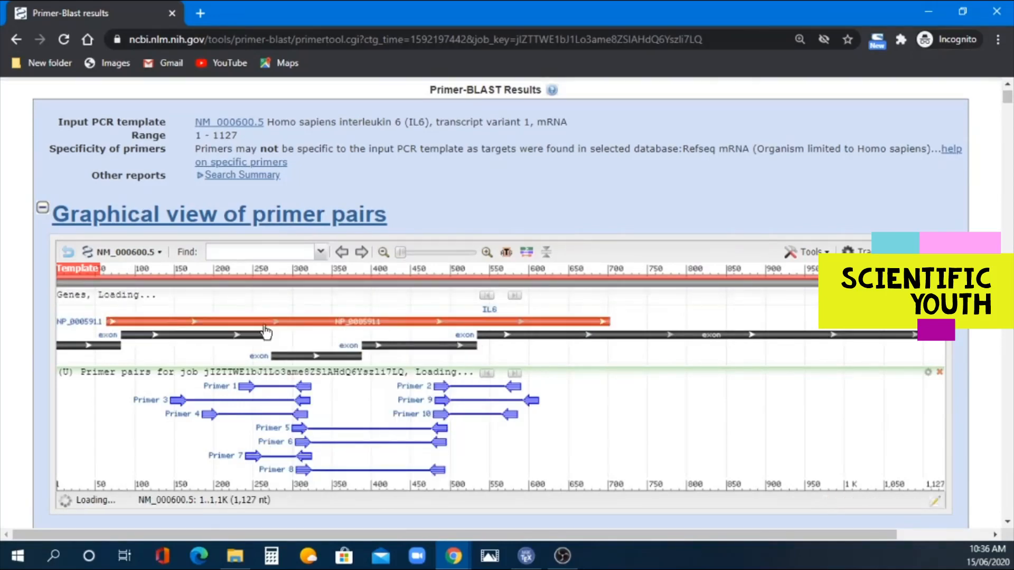
pyautogui.scroll(-1, 342, 355)
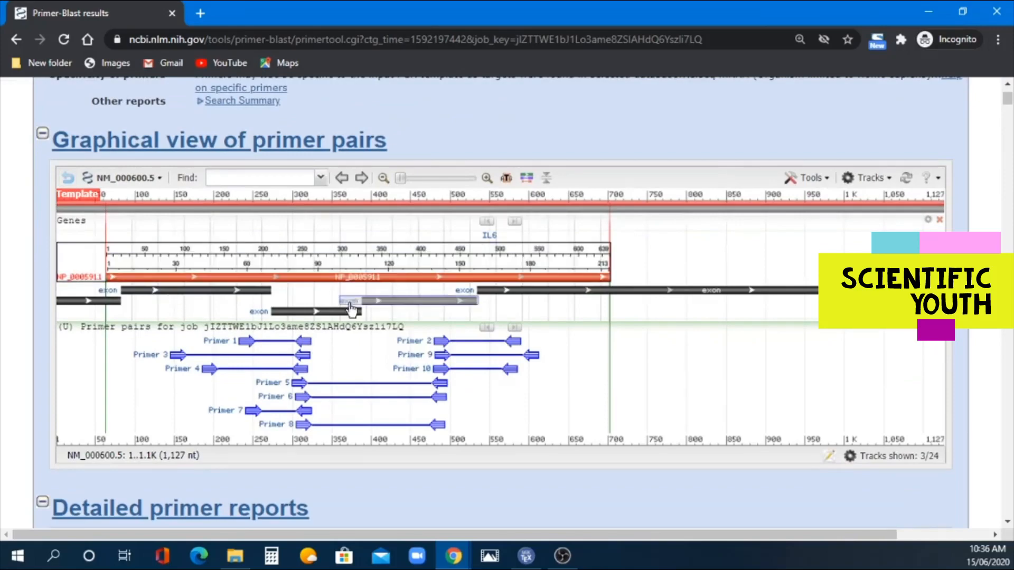
pyautogui.click(223, 283)
# Examine Primer pair 1's total intron size, primer lengths and start positions, and compare them with the graphical view.
pyautogui.scroll(-5, 340, 338)
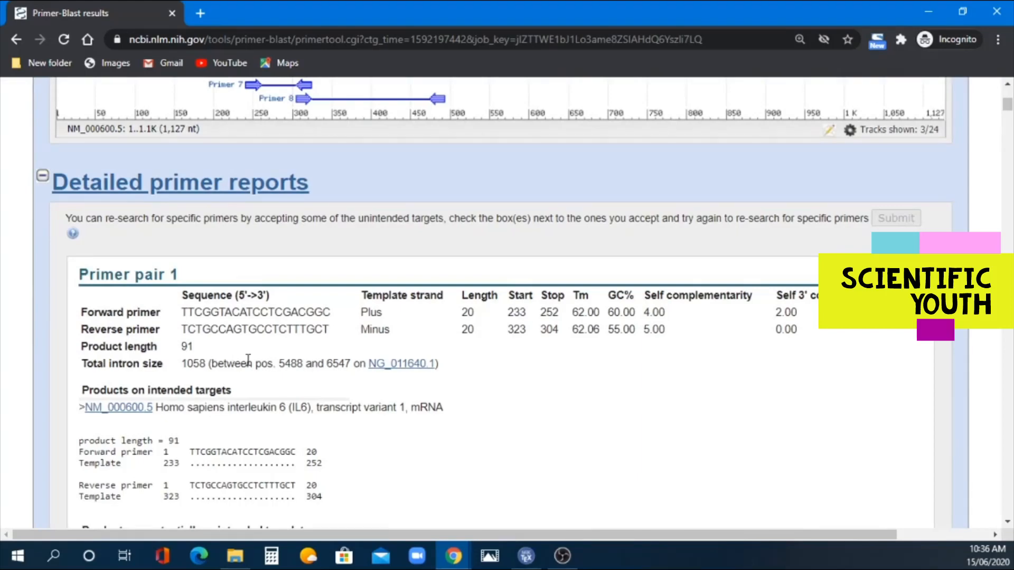
pyautogui.scroll(-1, 249, 361)
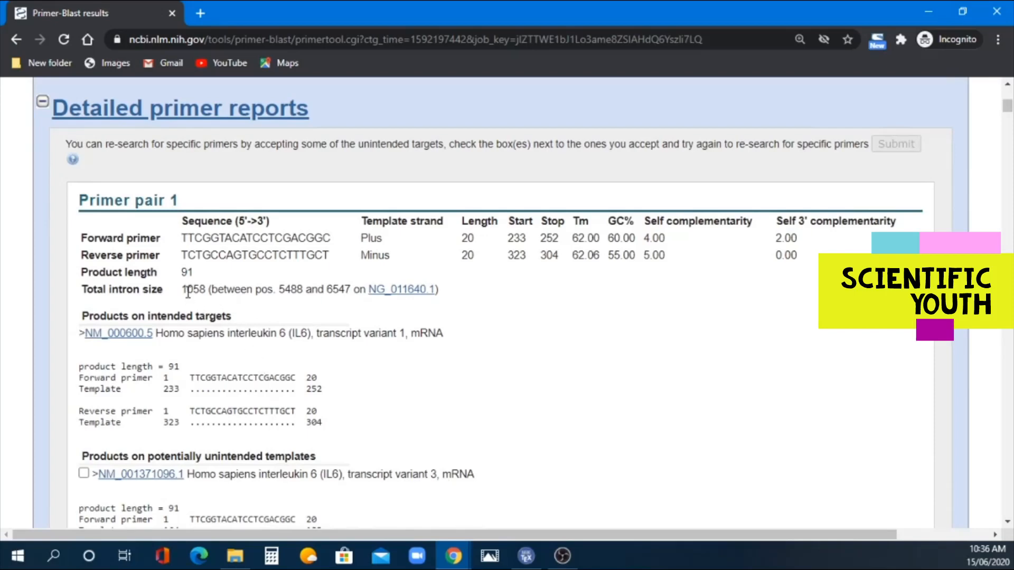
pyautogui.moveTo(181, 289); pyautogui.dragTo(378, 290)
pyautogui.click(461, 310)
pyautogui.moveTo(463, 243); pyautogui.dragTo(527, 255)
pyautogui.click(578, 295)
pyautogui.scroll(10, 771, 296)
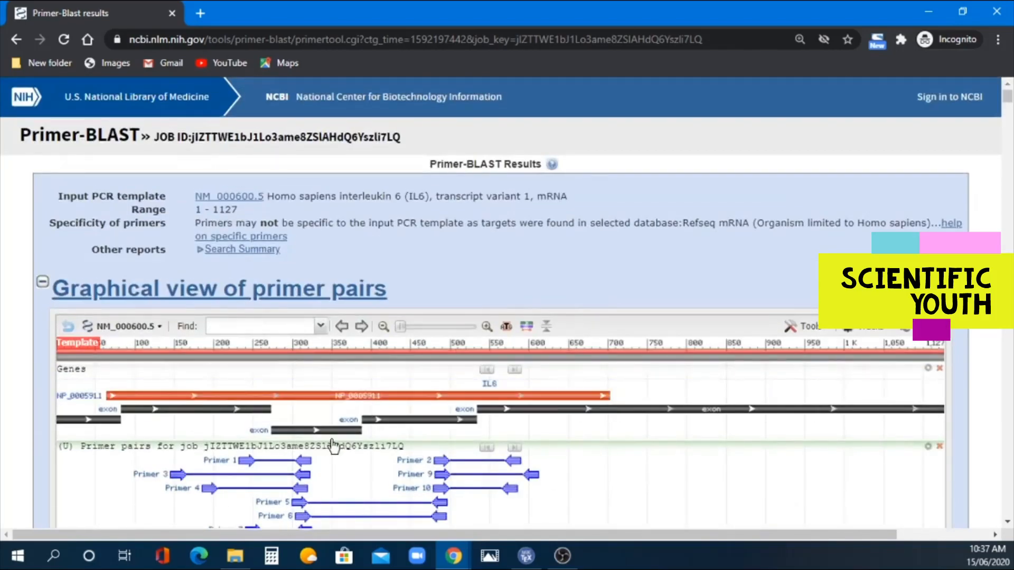
pyautogui.scroll(-3, 338, 443)
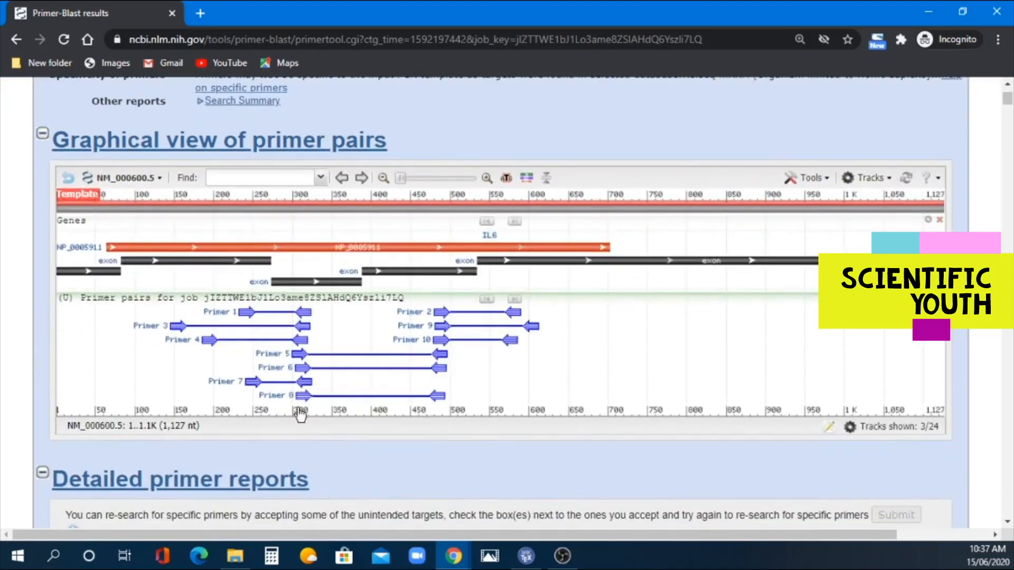